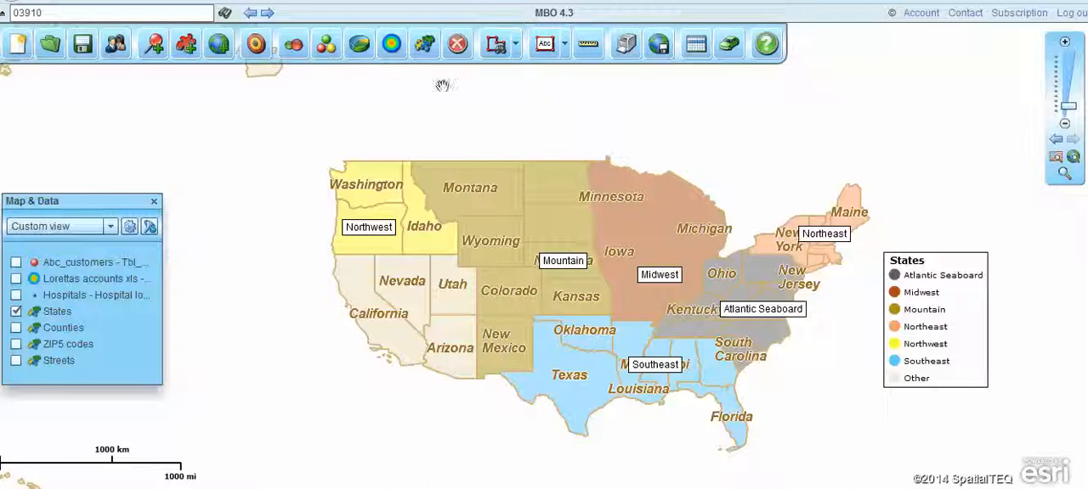
Draw a polygon across California, Nevada, Utah and Arizona and create a new territory named West Coast from it.
click(498, 44)
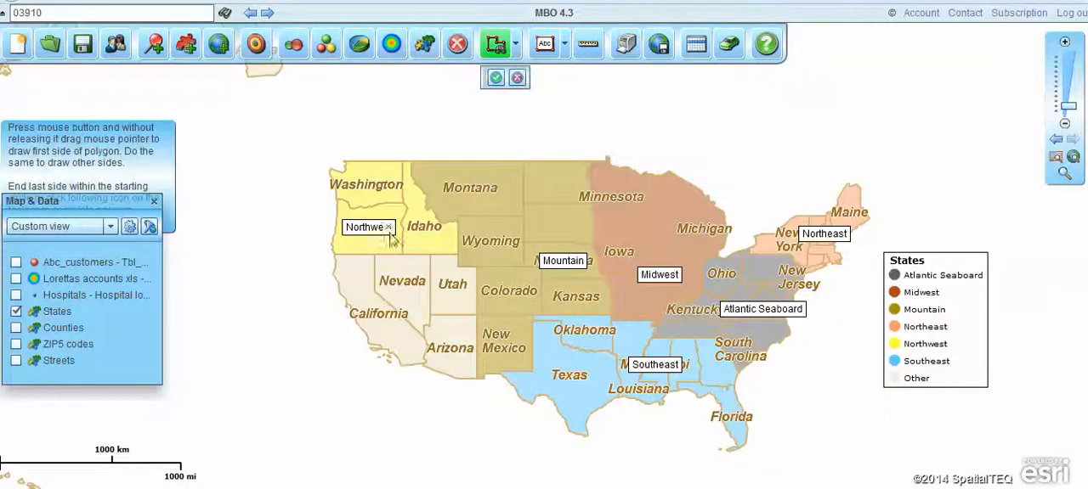
drag(349, 267, 441, 269)
mouse_move(441, 269)
mouse_down()
mouse_move(448, 351)
mouse_move(395, 345)
mouse_move(350, 272)
mouse_up()
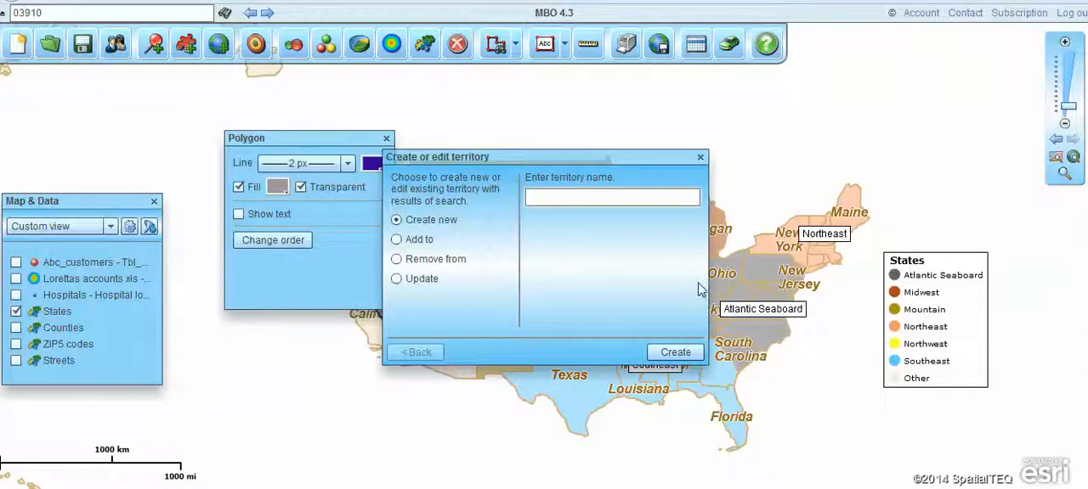
text(West Coast)
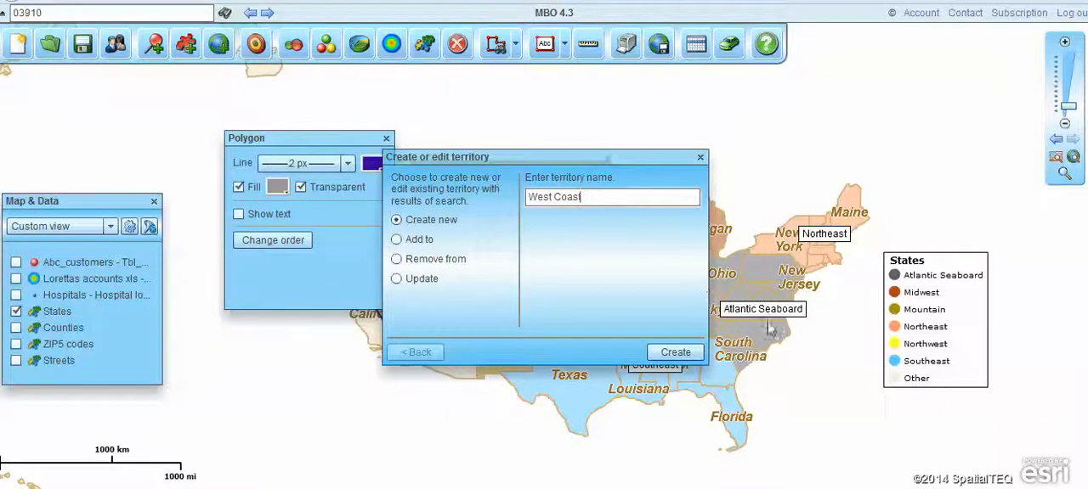
click(661, 348)
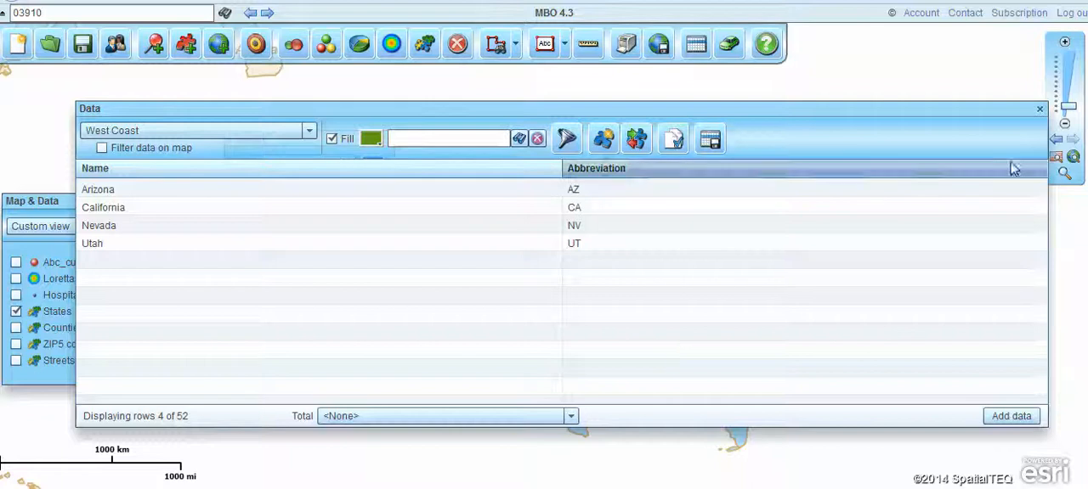
Close the territory data and polygon settings, and delete the selection polygon from the map.
click(1039, 109)
click(387, 139)
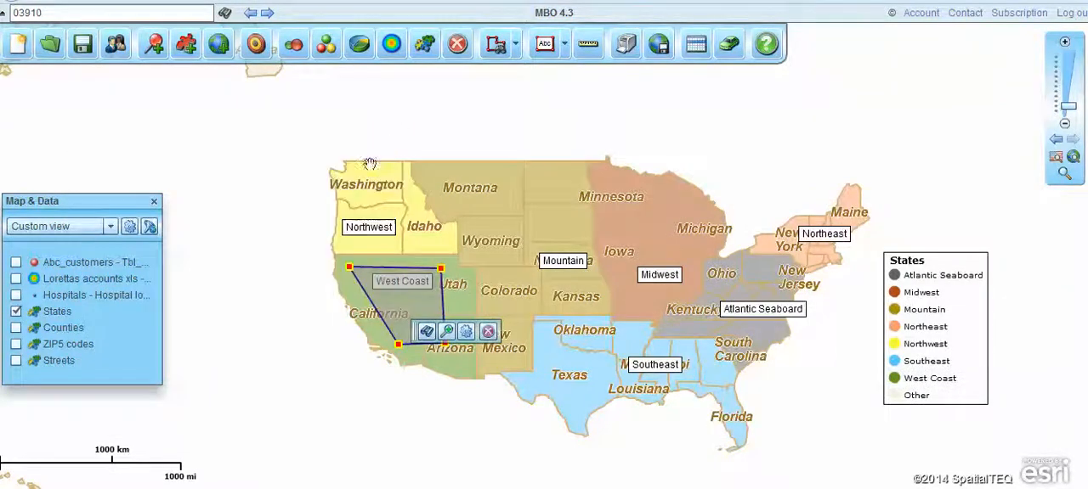
click(487, 331)
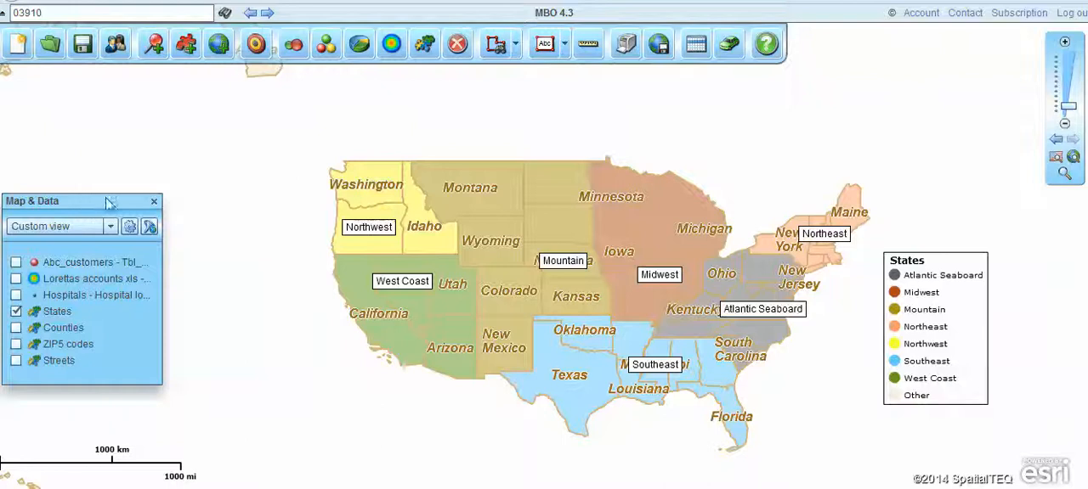
Reposition the layer list and move the Mountain, Midwest and Atlantic Seaboard callouts off the state names.
drag(109, 201, 182, 179)
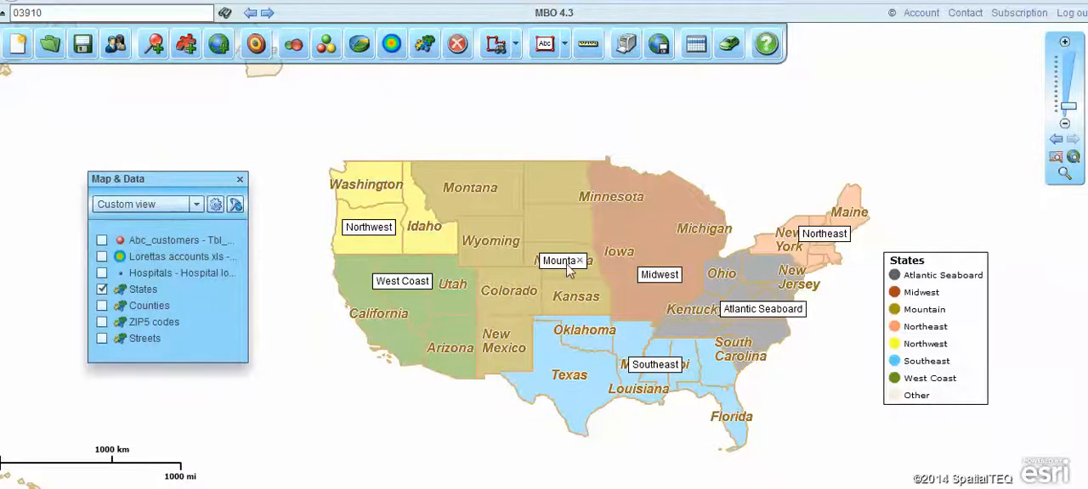
drag(569, 263, 547, 227)
drag(648, 279, 641, 236)
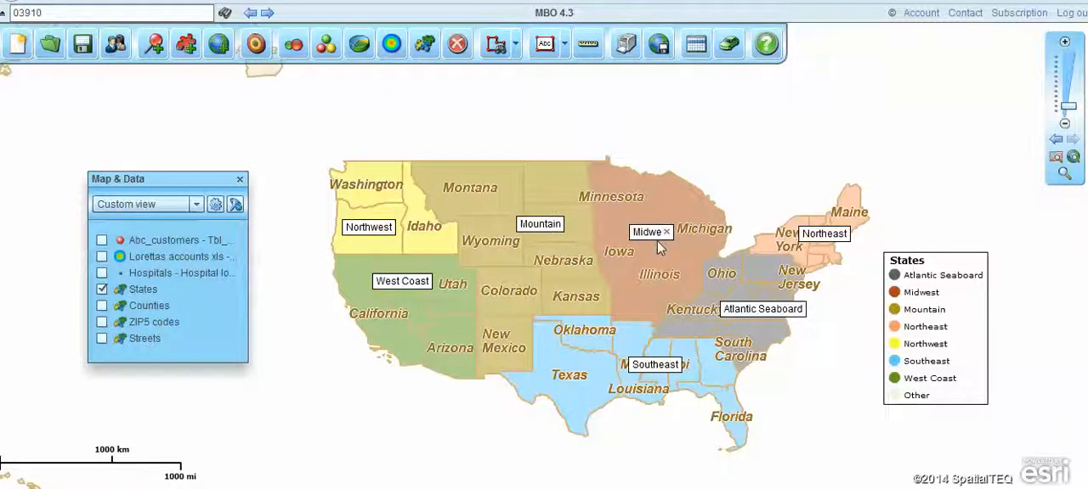
drag(755, 315, 762, 311)
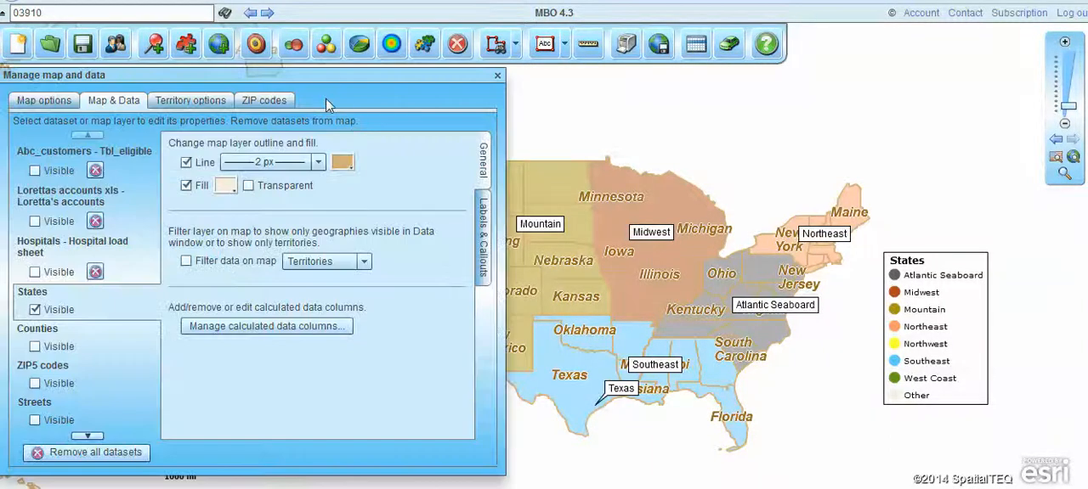
drag(328, 75, 361, 93)
click(350, 180)
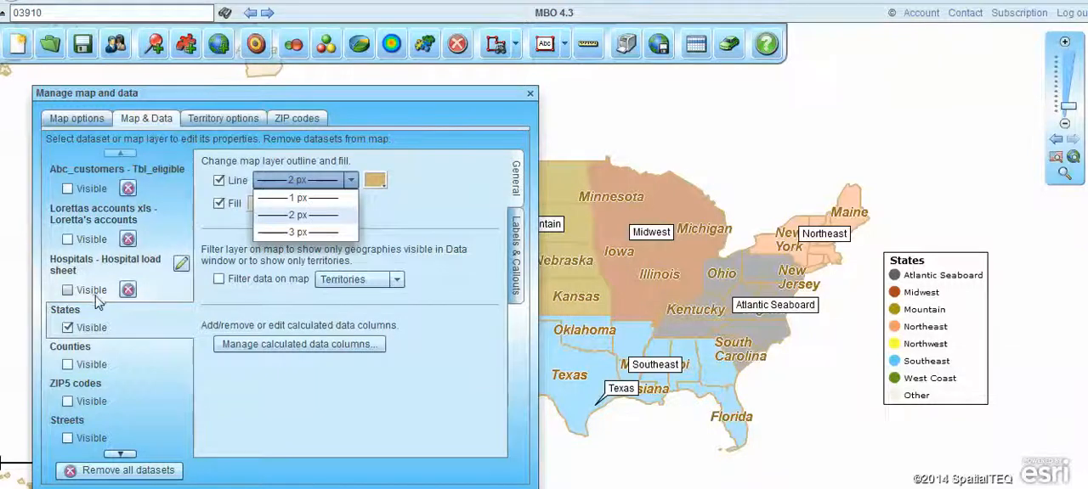
click(530, 92)
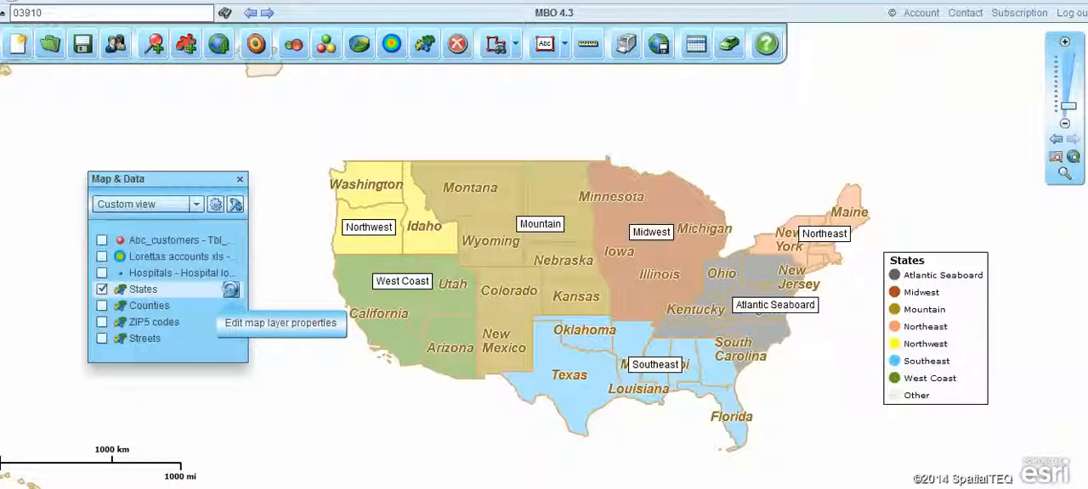
Set the States layer outline to a 2 px line in dark blue 000066.
click(231, 291)
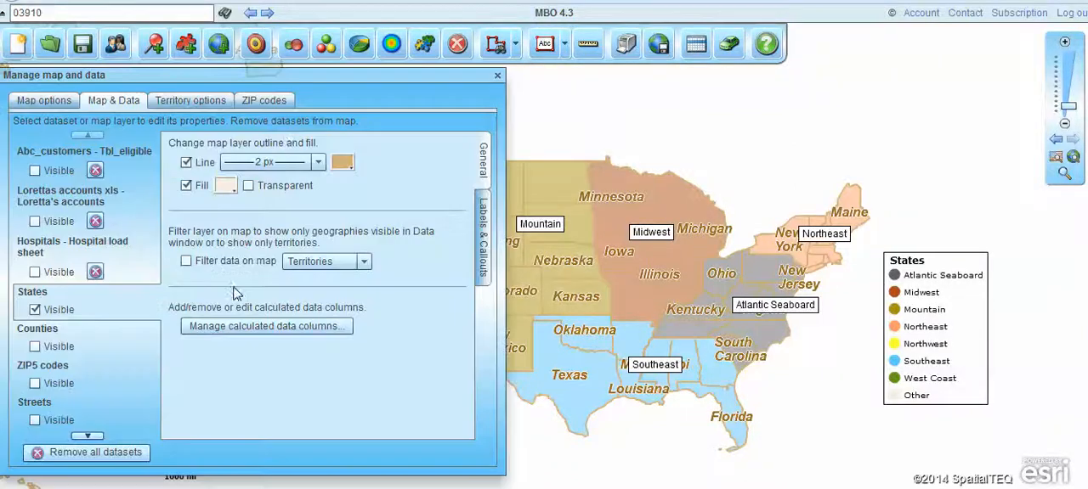
click(319, 164)
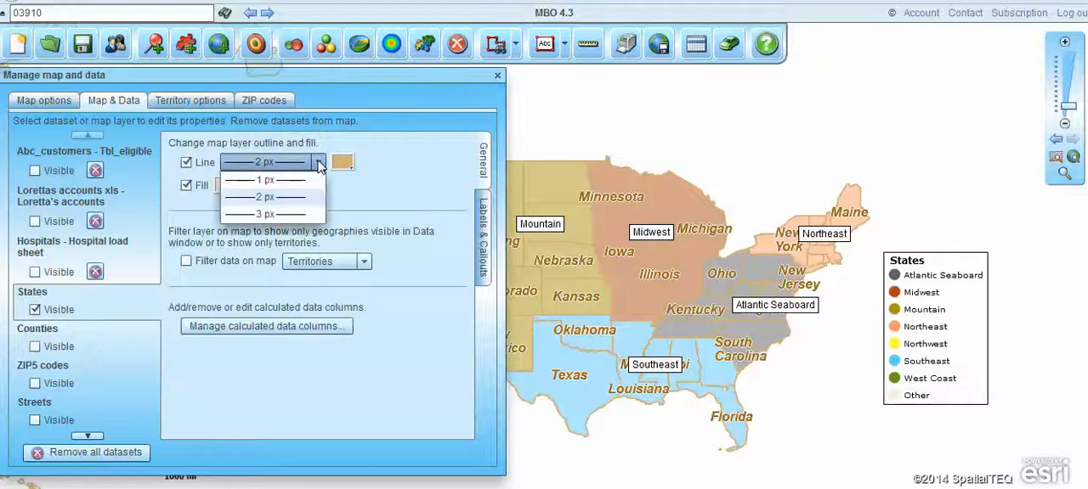
click(283, 201)
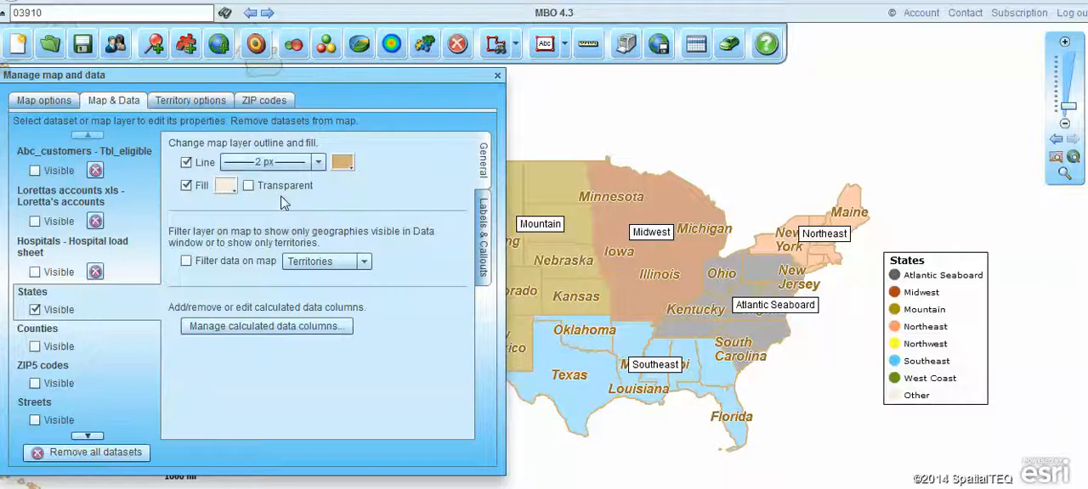
click(344, 162)
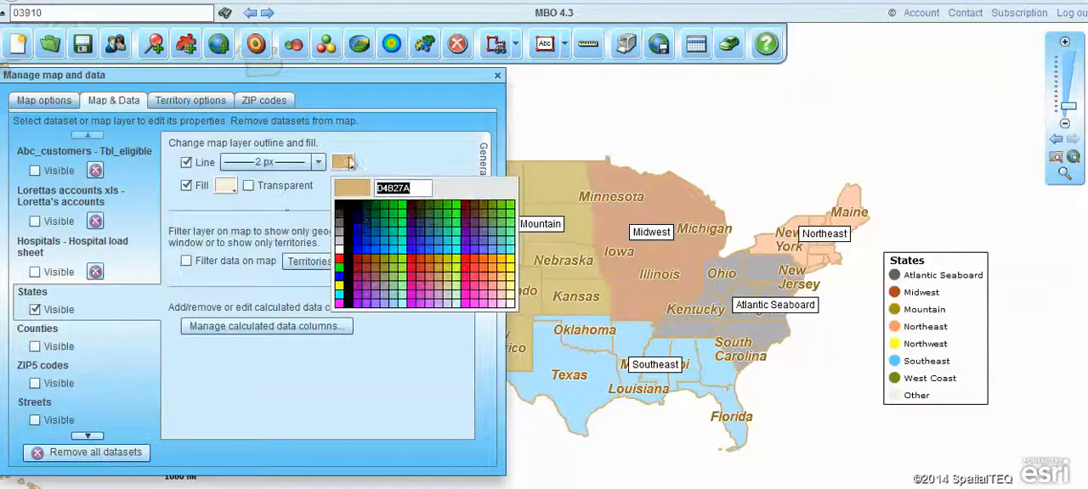
click(357, 224)
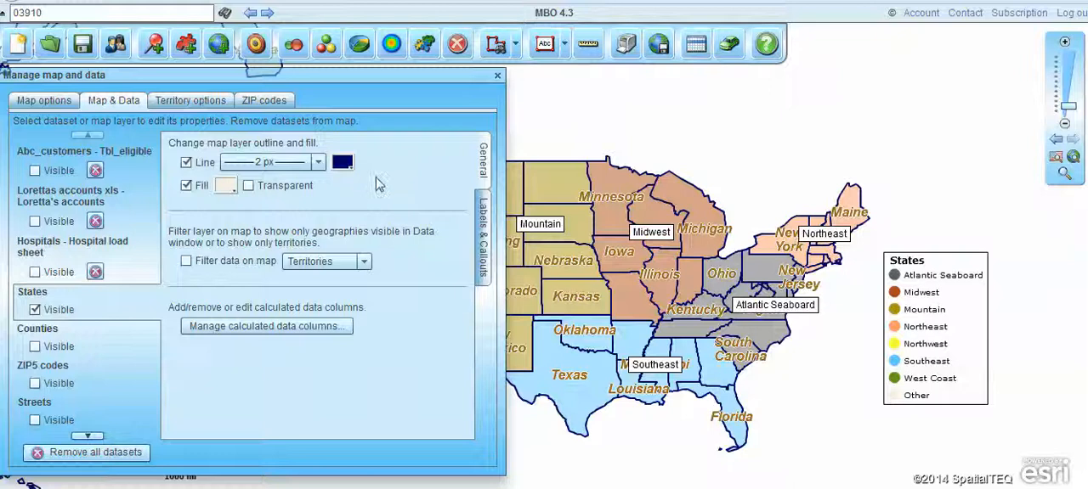
Set the States auto-labels to Normal size in red CC0000 and turn off their italic and outline styles.
click(483, 235)
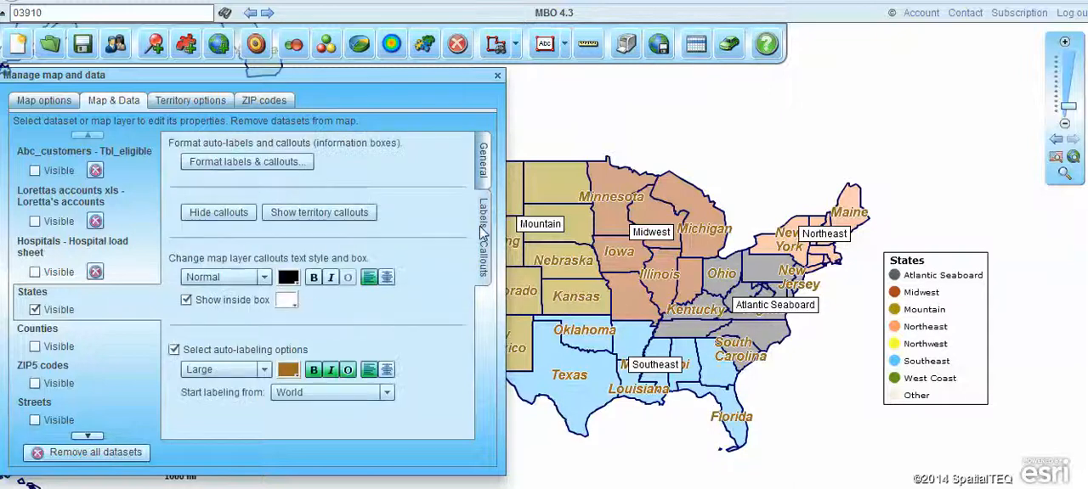
click(264, 372)
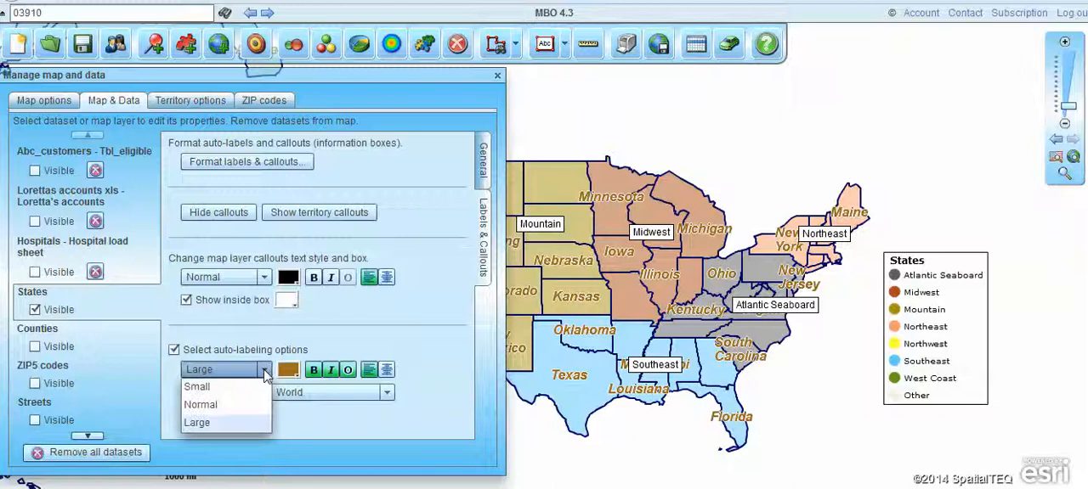
click(233, 407)
click(288, 372)
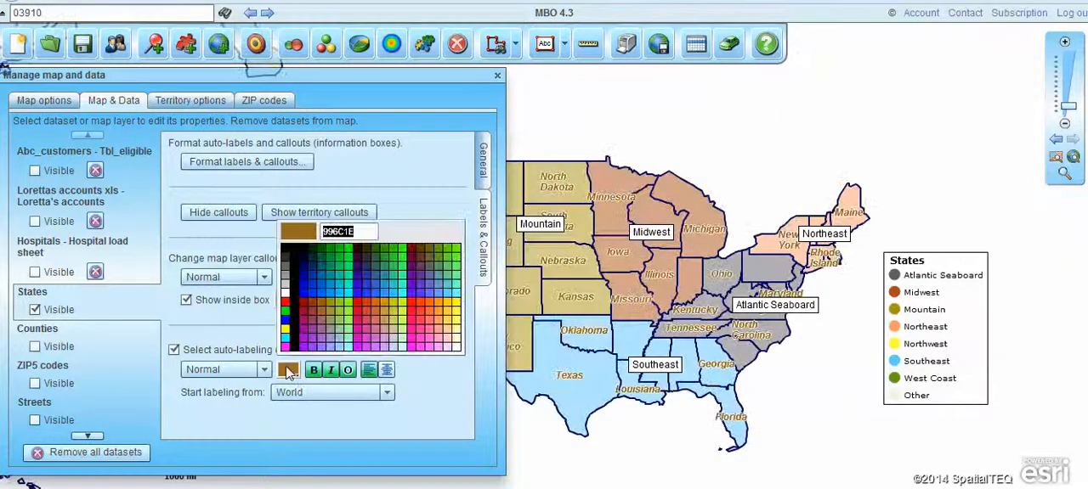
click(358, 304)
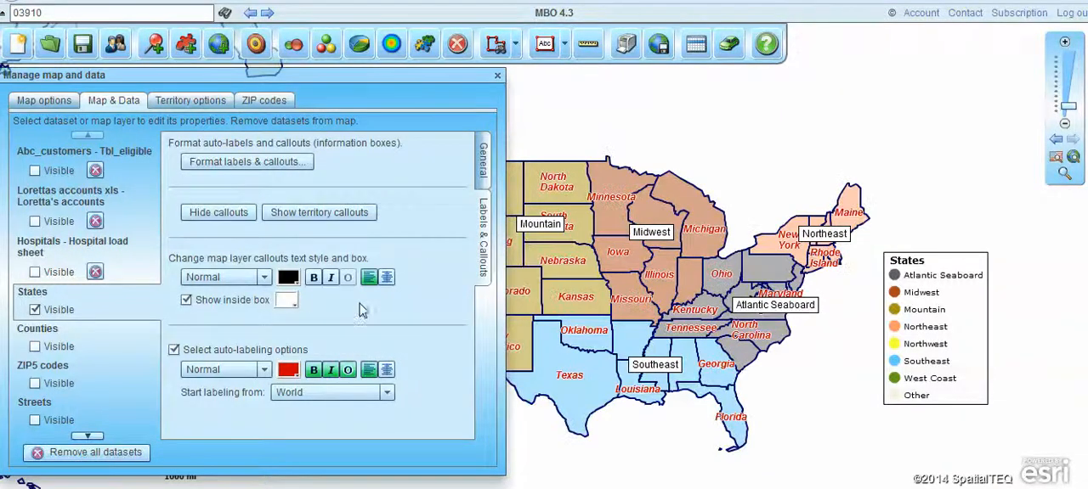
click(330, 370)
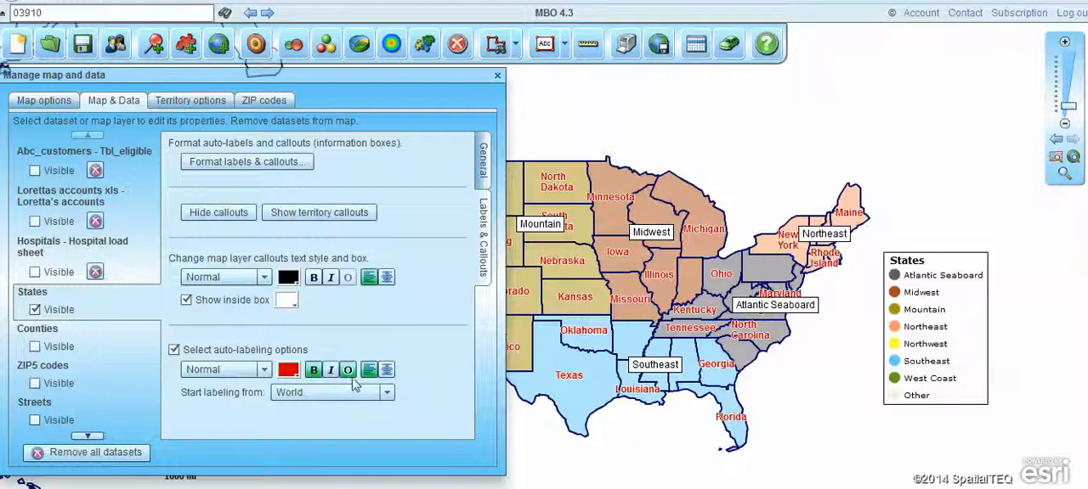
click(348, 371)
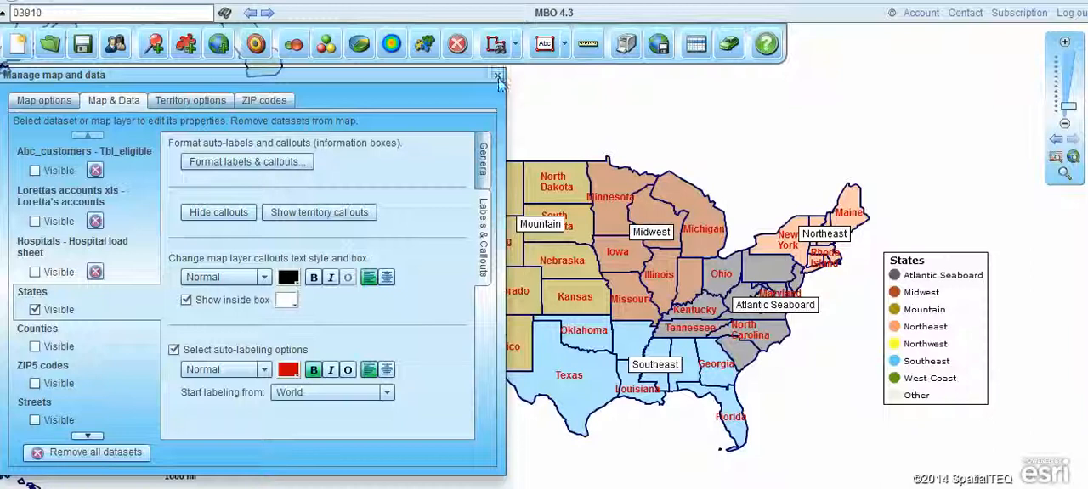
Format the territory callouts to include Total #1 using the Sales column of the Lorettas accounts xls dataset.
drag(682, 123, 746, 114)
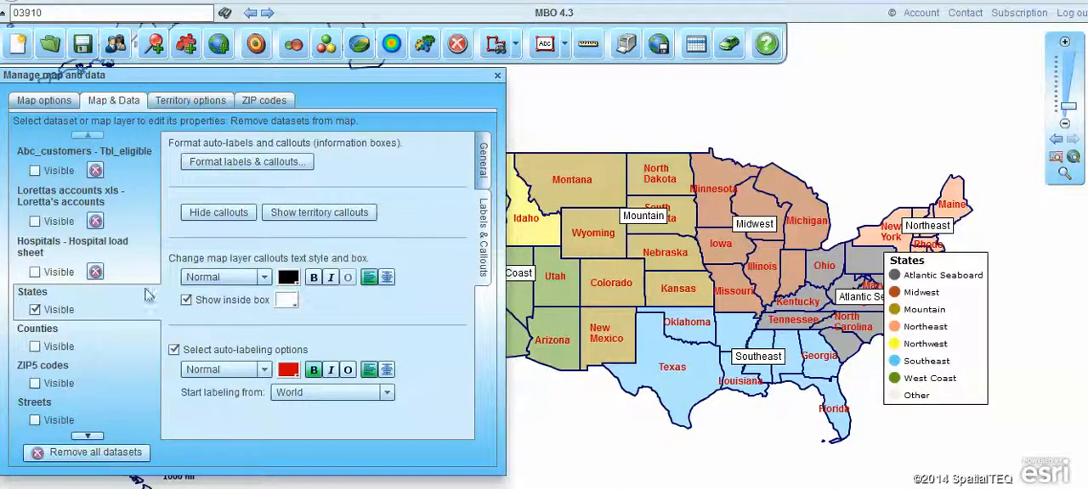
click(239, 162)
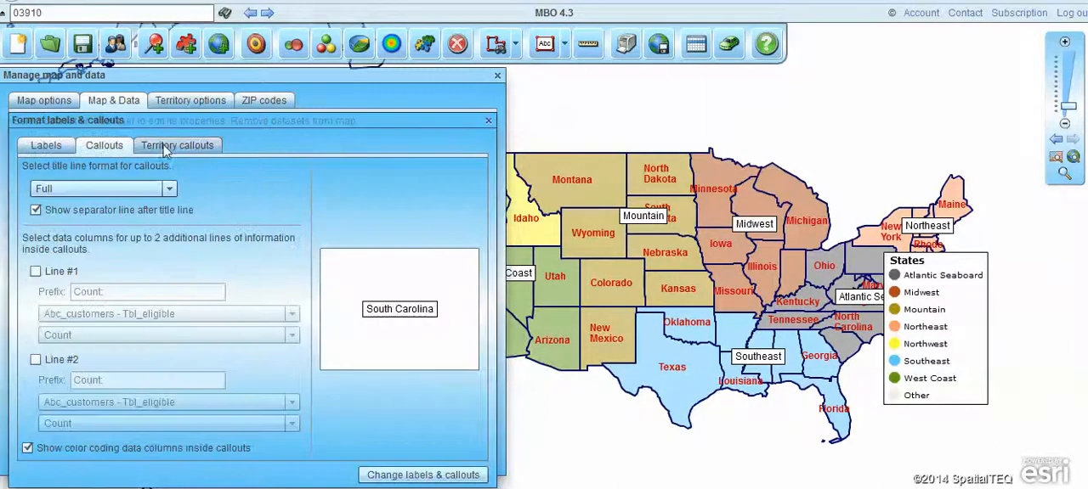
click(162, 146)
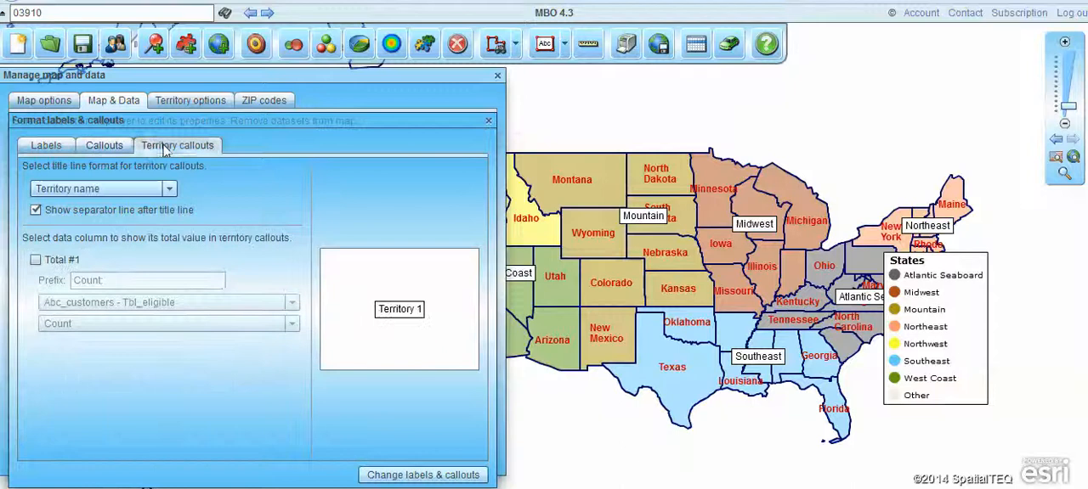
click(34, 260)
click(169, 303)
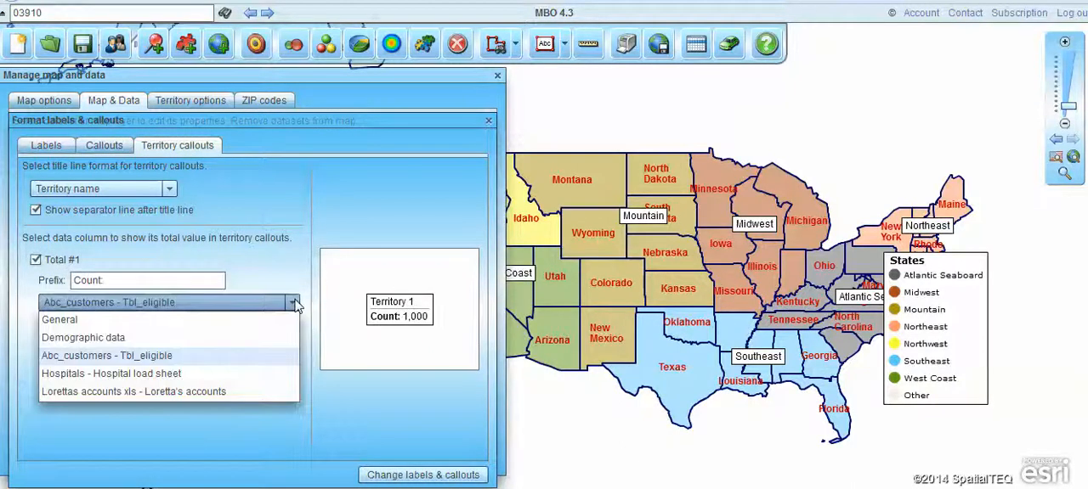
click(102, 391)
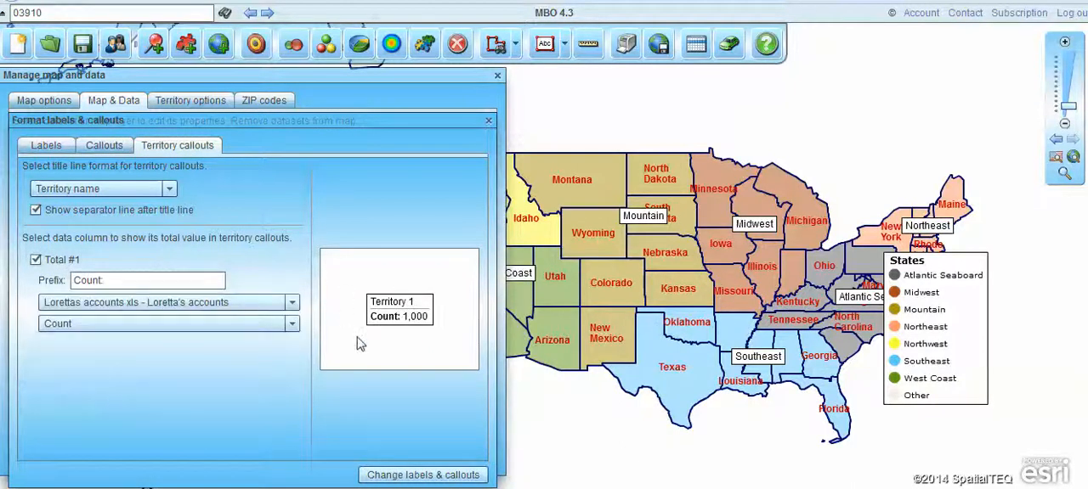
click(292, 325)
click(146, 366)
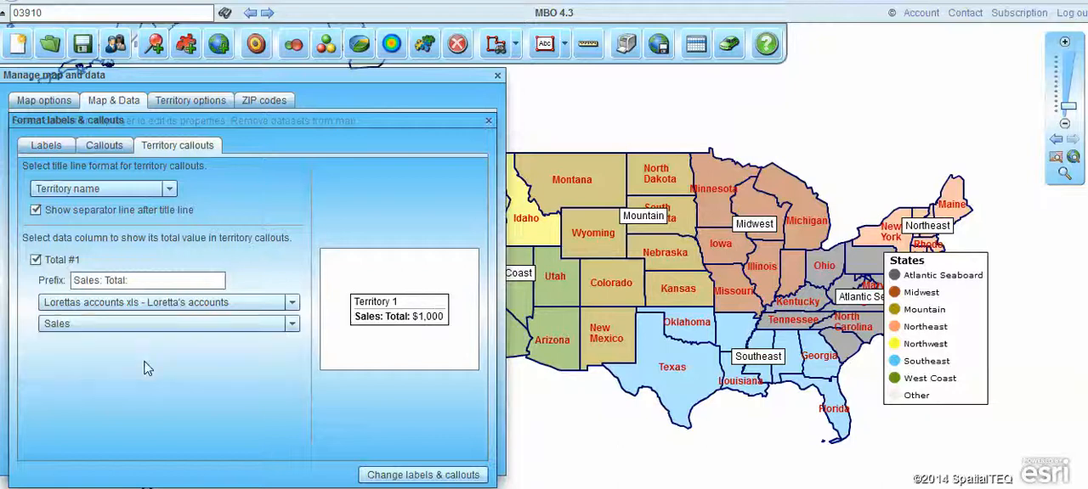
click(442, 476)
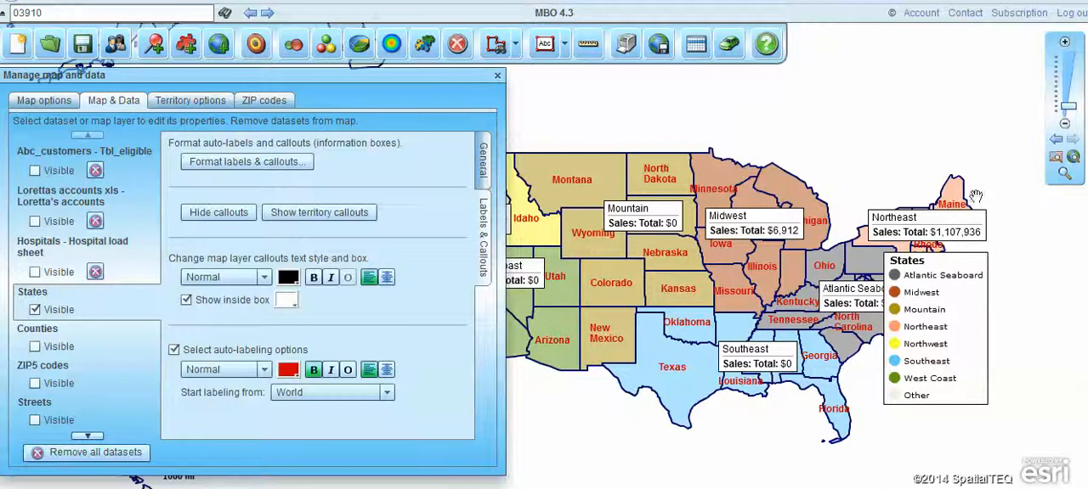
Move the map legend clear of the Atlantic Seaboard callout and enter Territory Map ABC Co as its title.
drag(956, 299, 1022, 321)
click(497, 78)
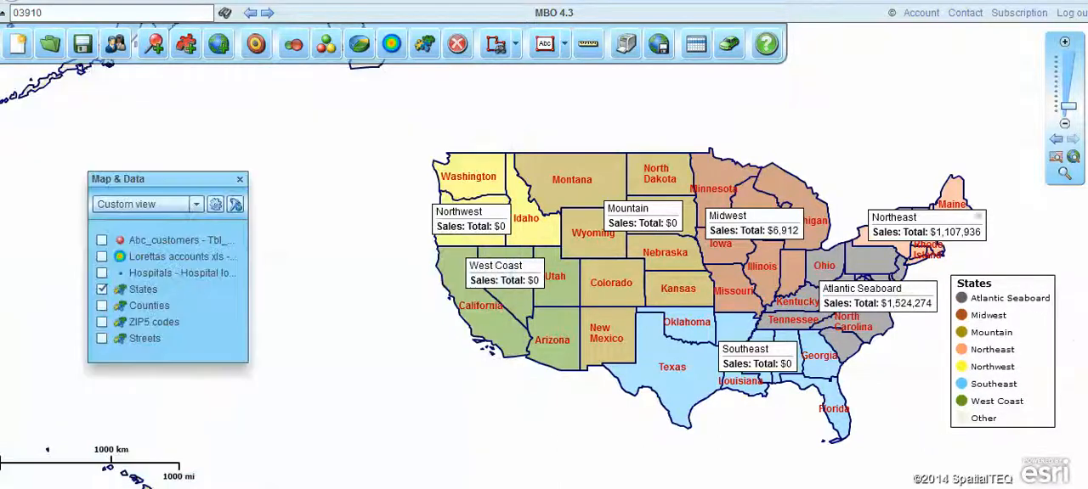
click(1034, 281)
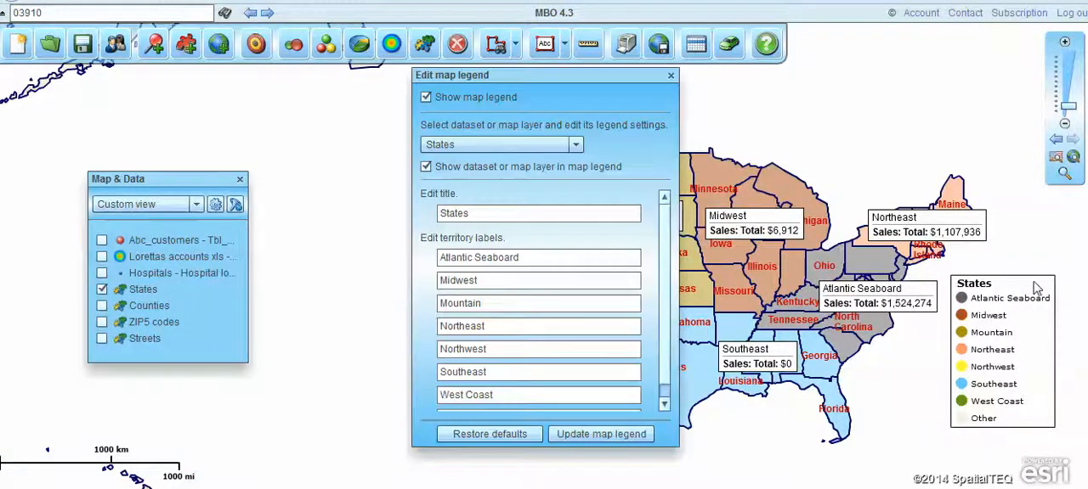
drag(493, 209, 386, 206)
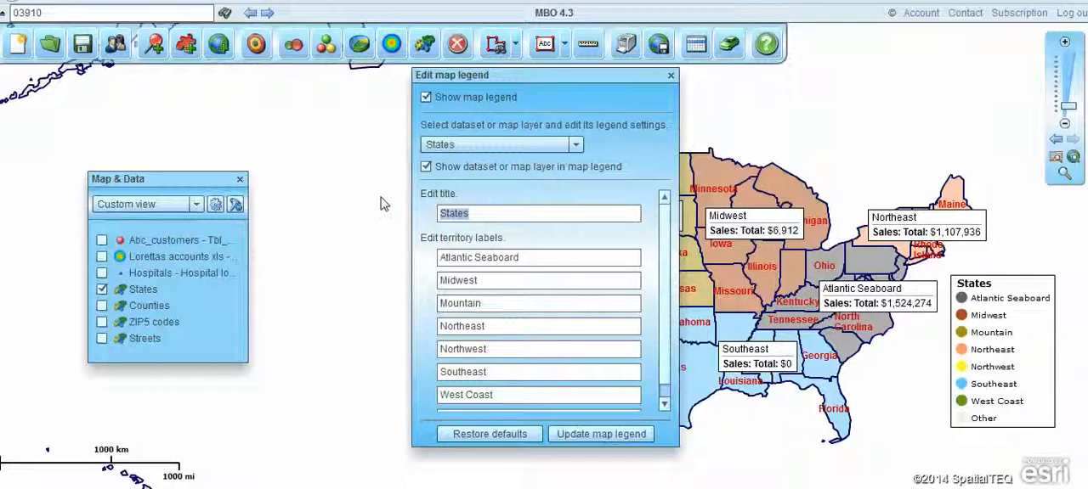
text(Territory Map ABC Co)
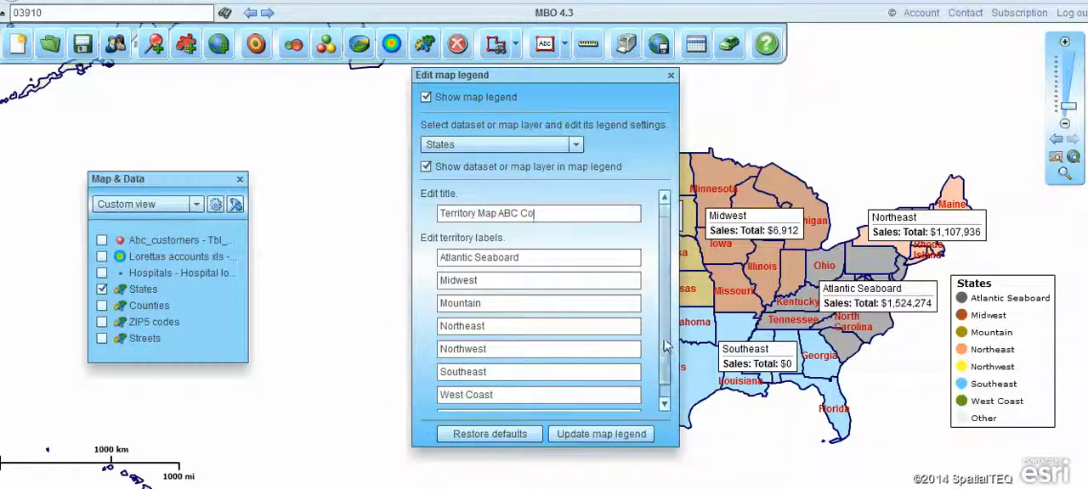
Clear the Other label at the end of the legend's territory labels.
scroll(594, 384, down, 1)
double_click(483, 406)
key(BackSpace)
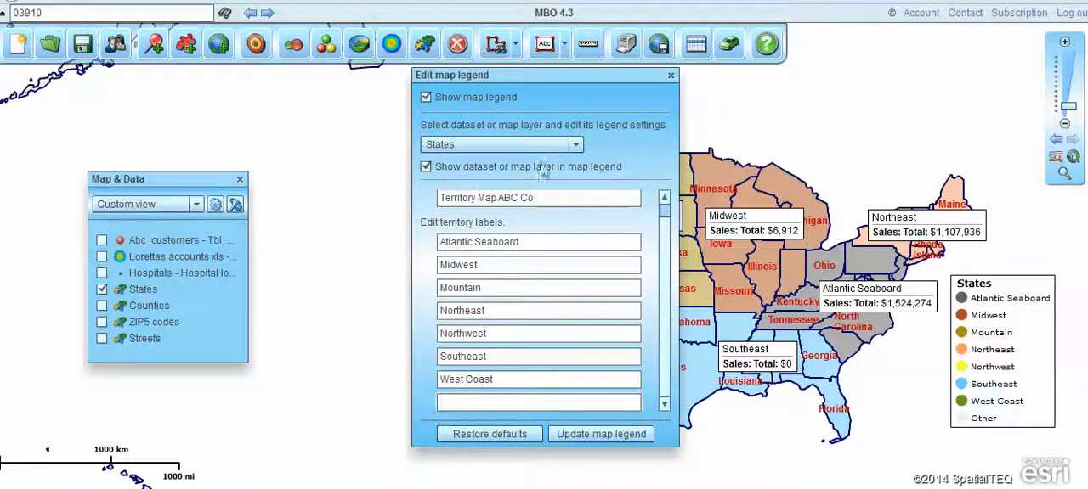
drag(665, 225, 665, 203)
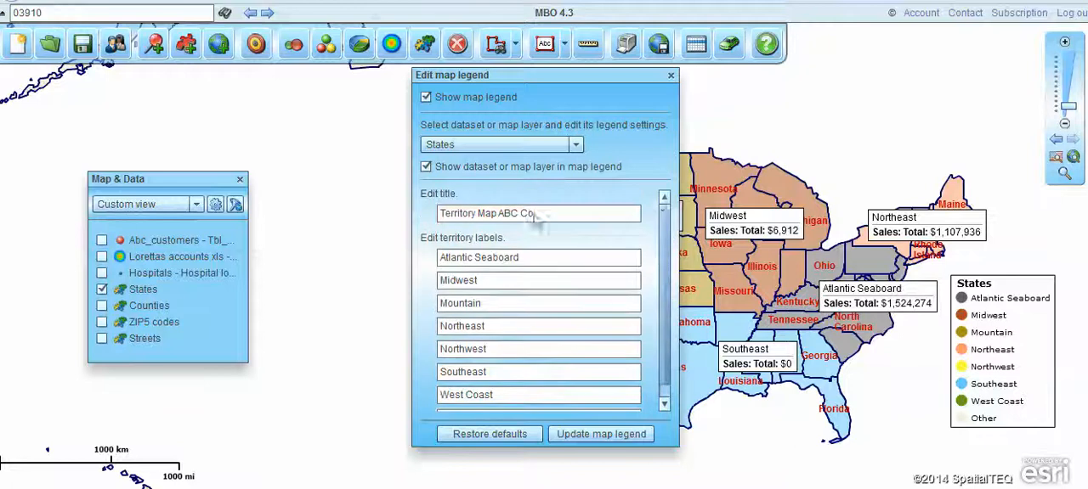
Apply the edited title and territory labels to the map legend and close its settings.
click(603, 436)
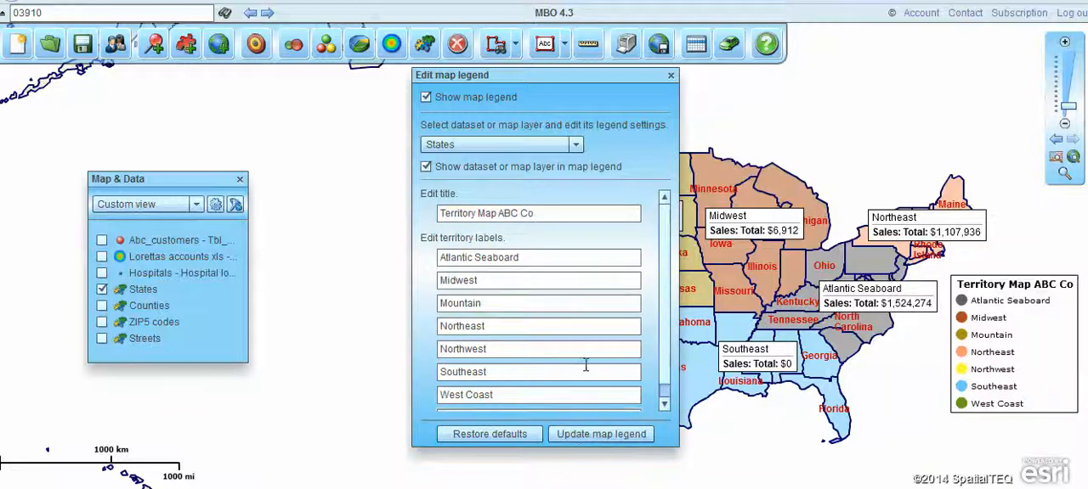
click(670, 76)
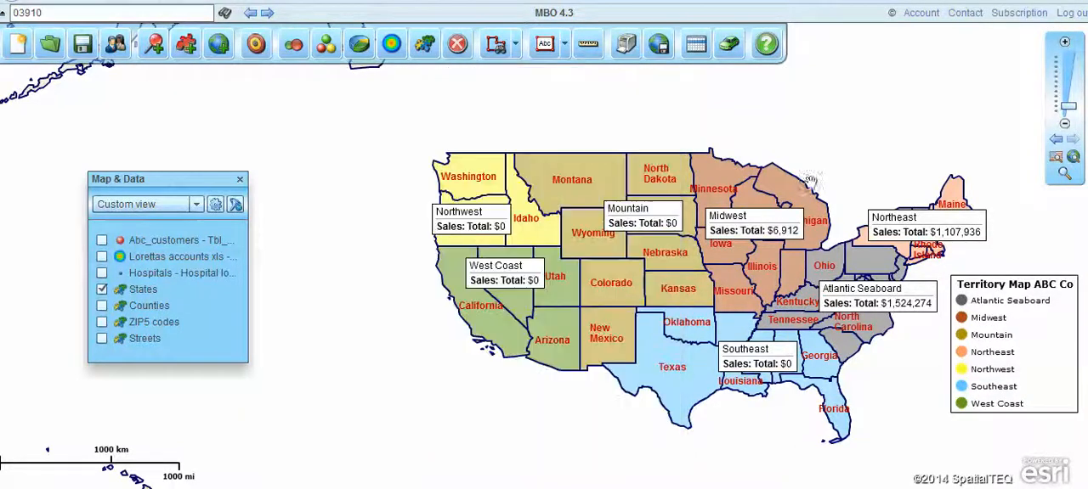
Zoom the map into the contiguous United States, hide the Map & Data window and shift the states fully into view.
click(1064, 175)
drag(419, 124, 989, 452)
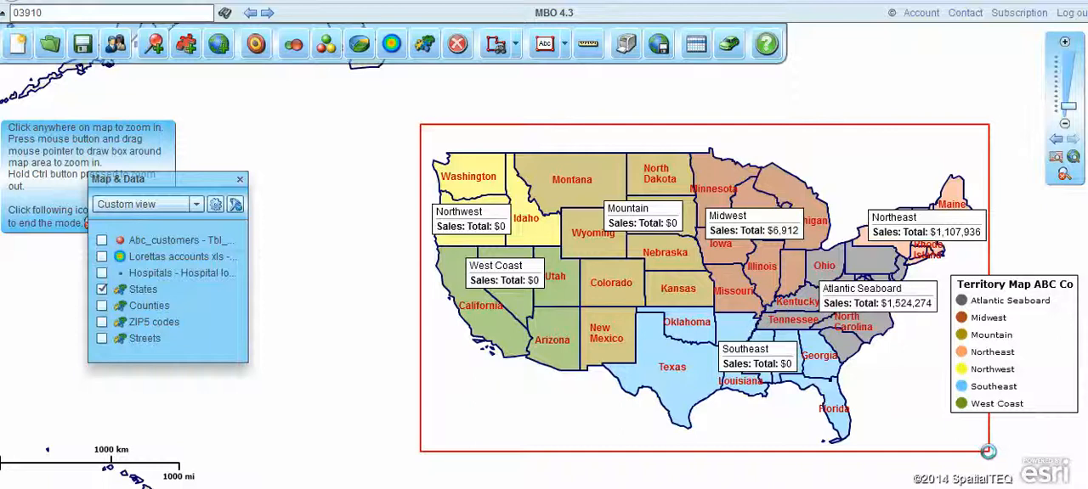
drag(987, 452, 988, 451)
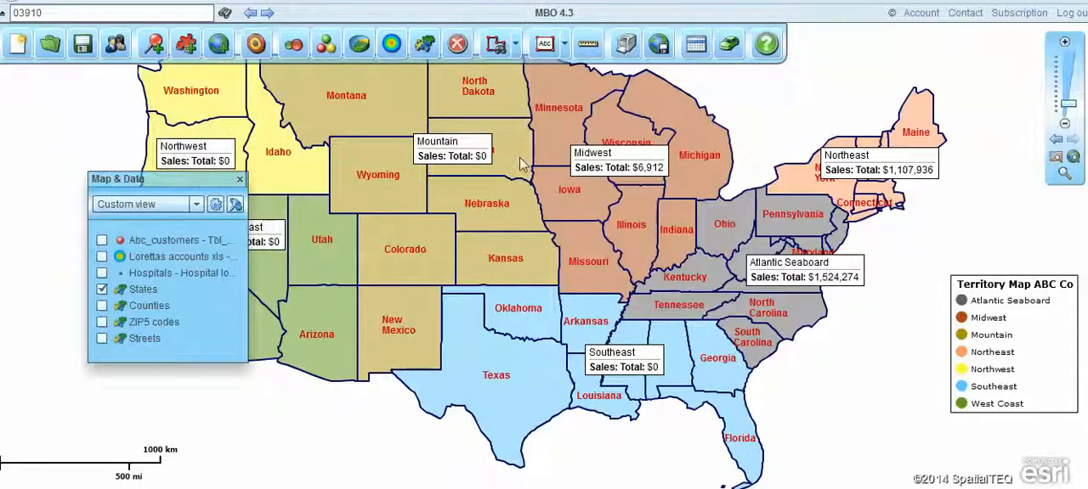
click(240, 181)
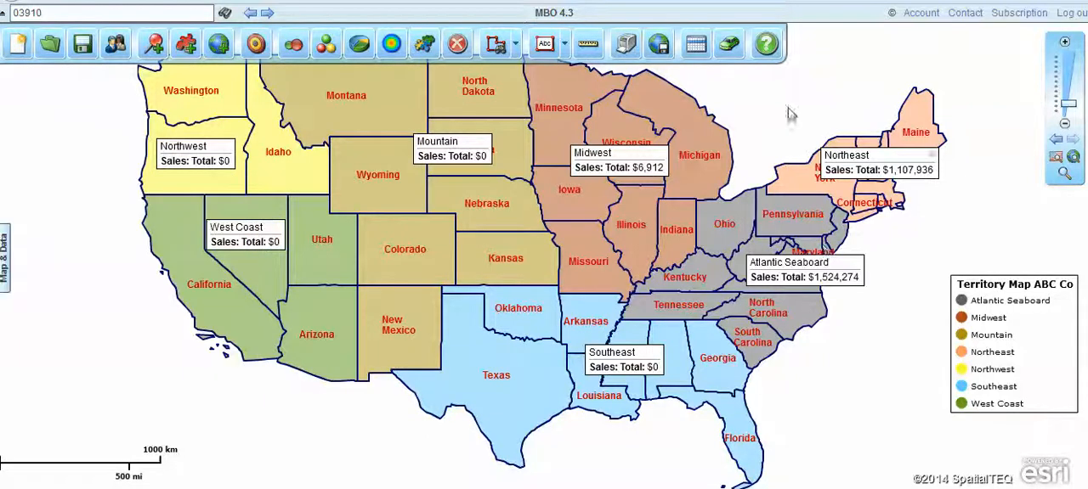
drag(768, 98, 788, 126)
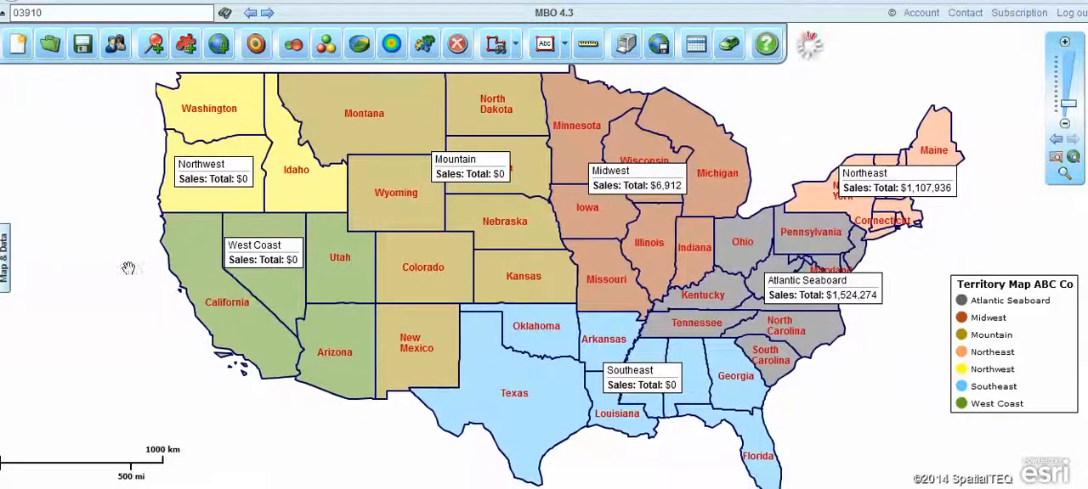
Show the Lorettas accounts xls and Hospitals datasets on the territory map and save the map.
click(4, 247)
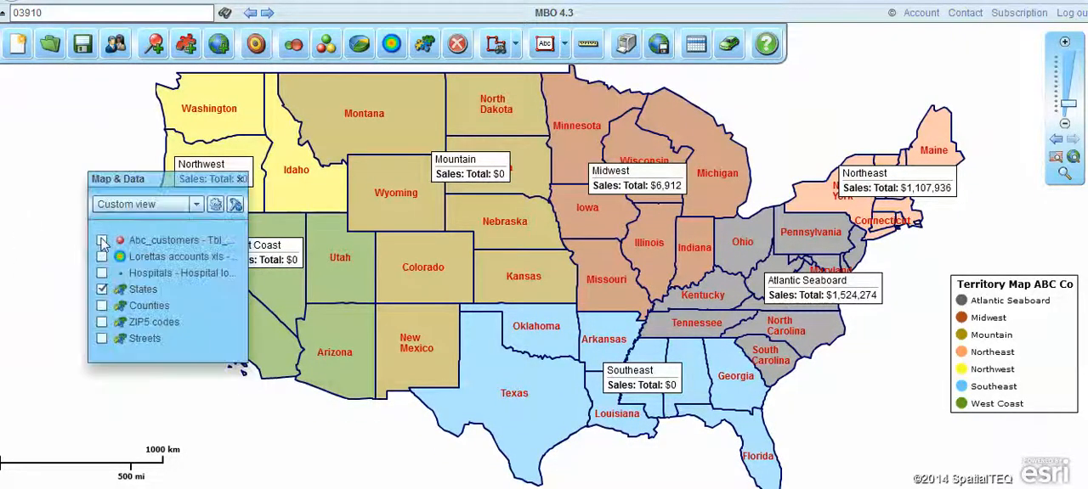
click(101, 257)
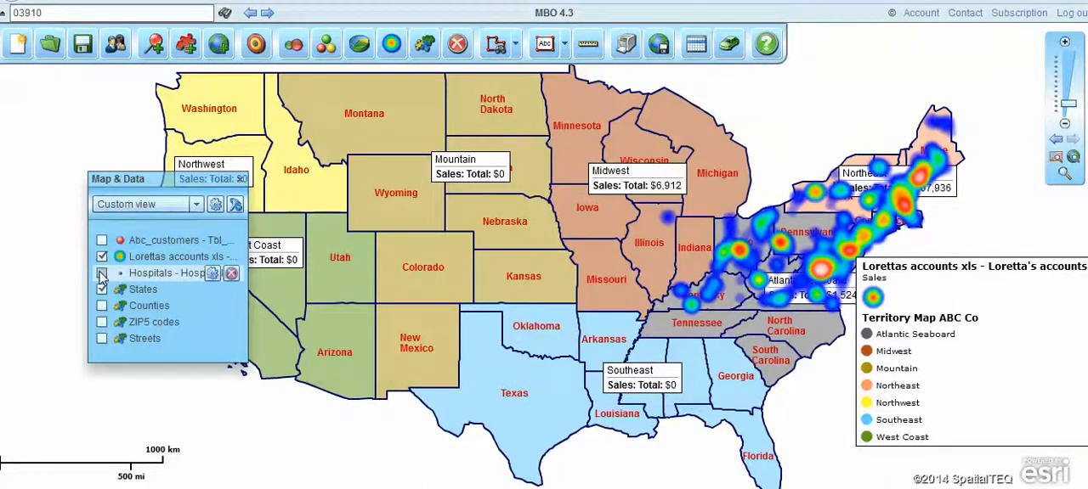
click(101, 274)
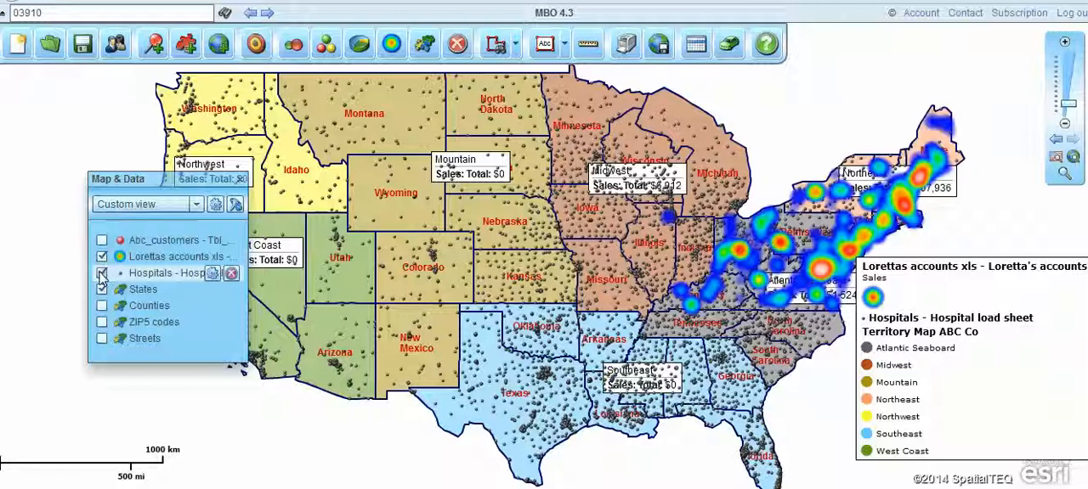
drag(151, 187, 59, 213)
click(85, 46)
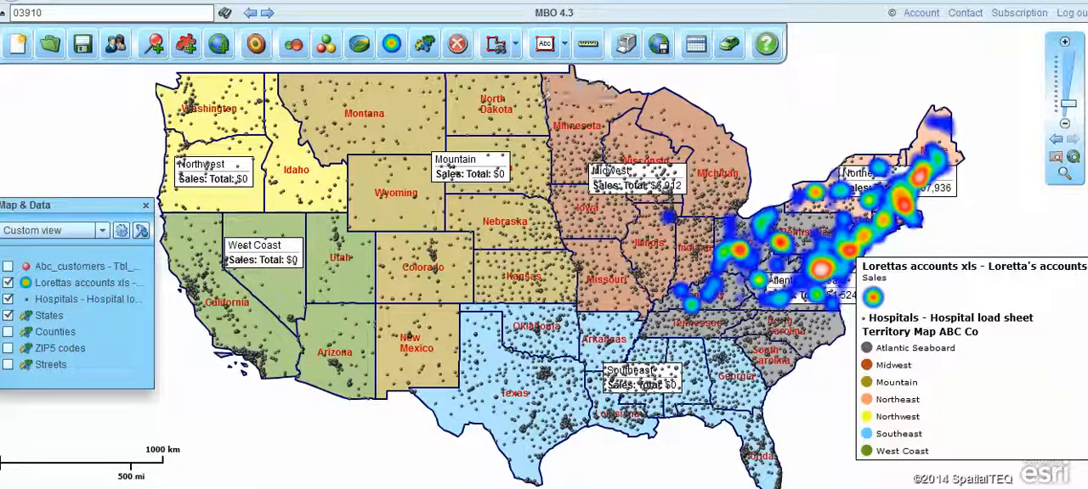
Share the map with public sharing enabled and with a team user added by e-mail address in the Viewer role.
click(116, 48)
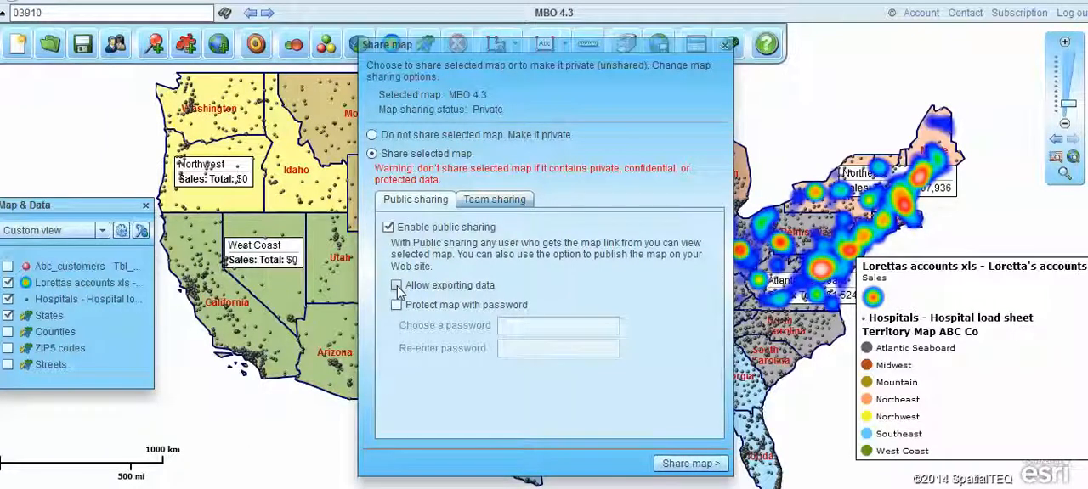
key(ctrl)
key(ctrl)
key(ctrl)
click(489, 199)
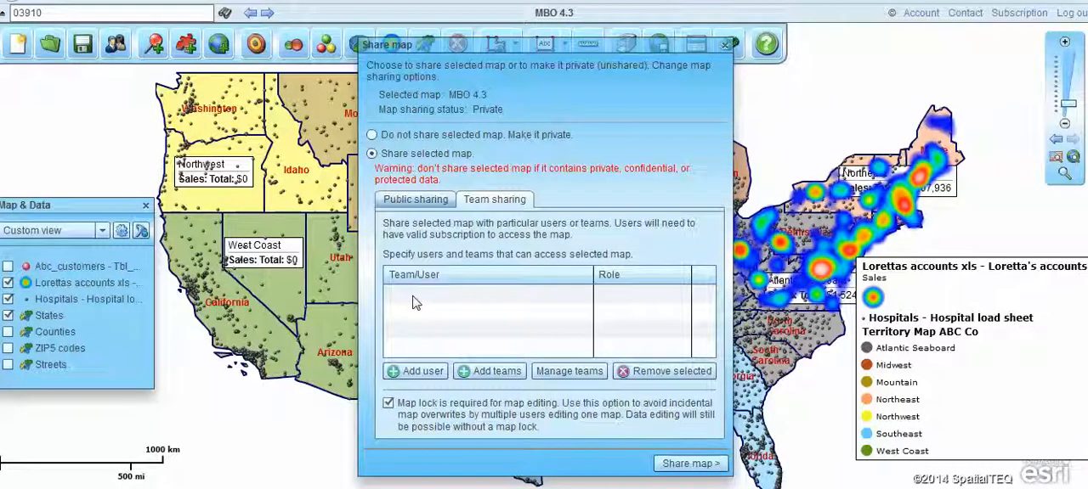
click(418, 374)
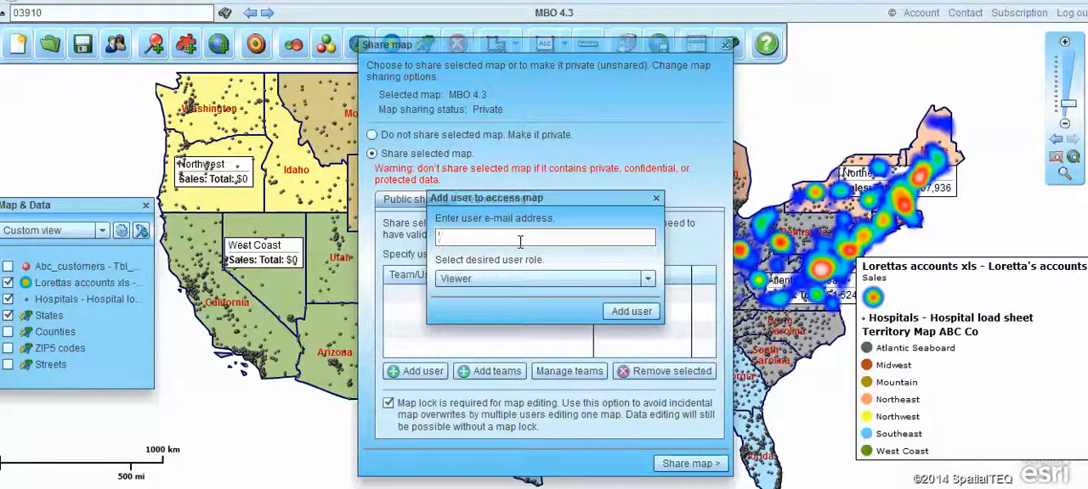
click(613, 311)
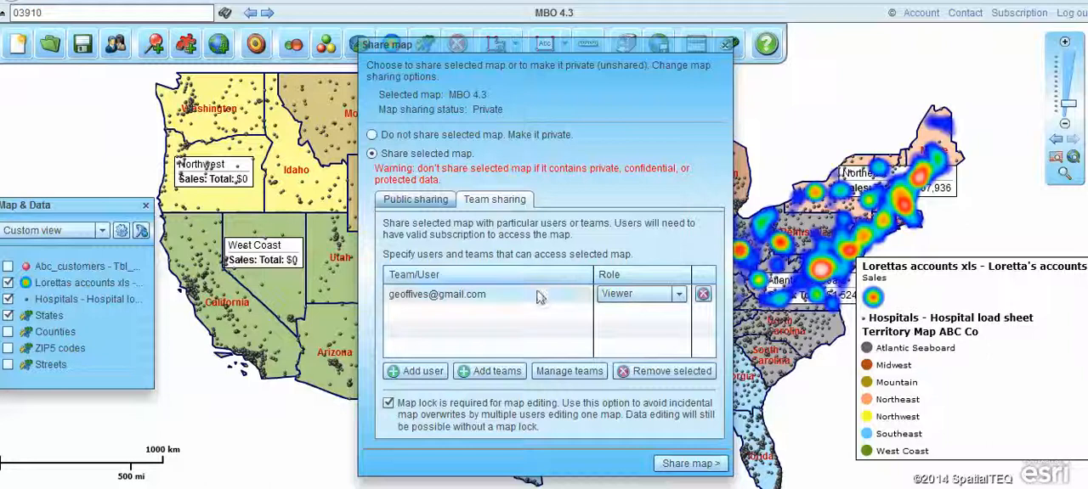
click(678, 470)
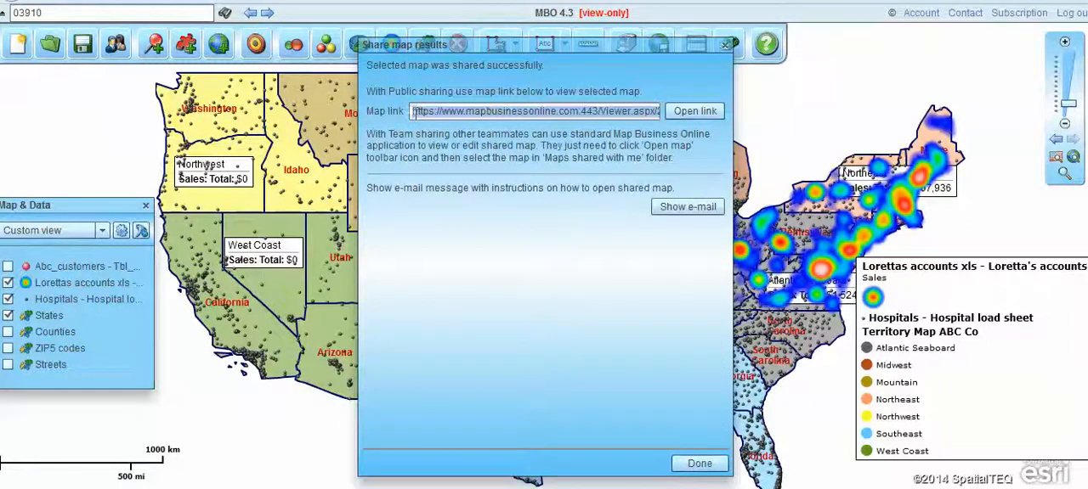
Copy the shared map's link, finish the sharing dialog and open the link in a new browser tab.
drag(413, 110, 841, 115)
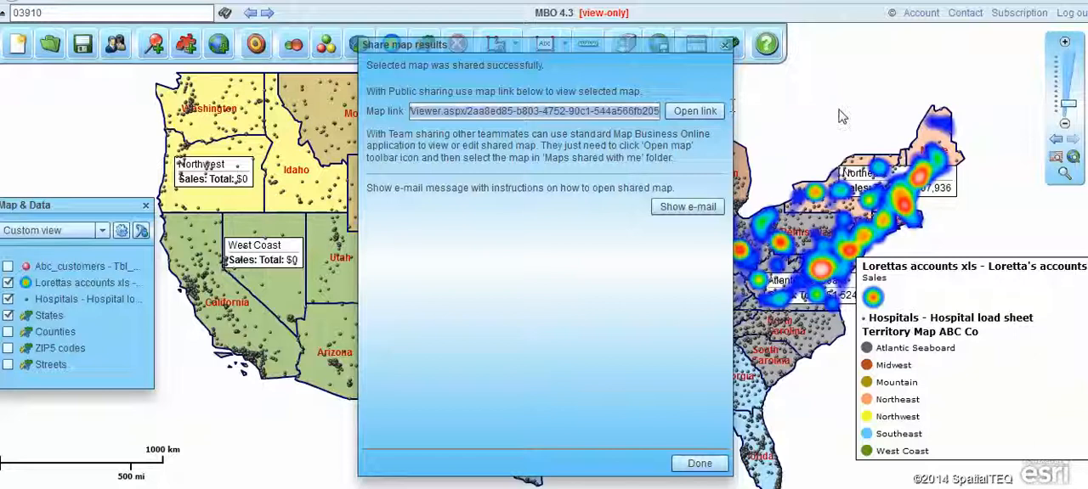
click(699, 463)
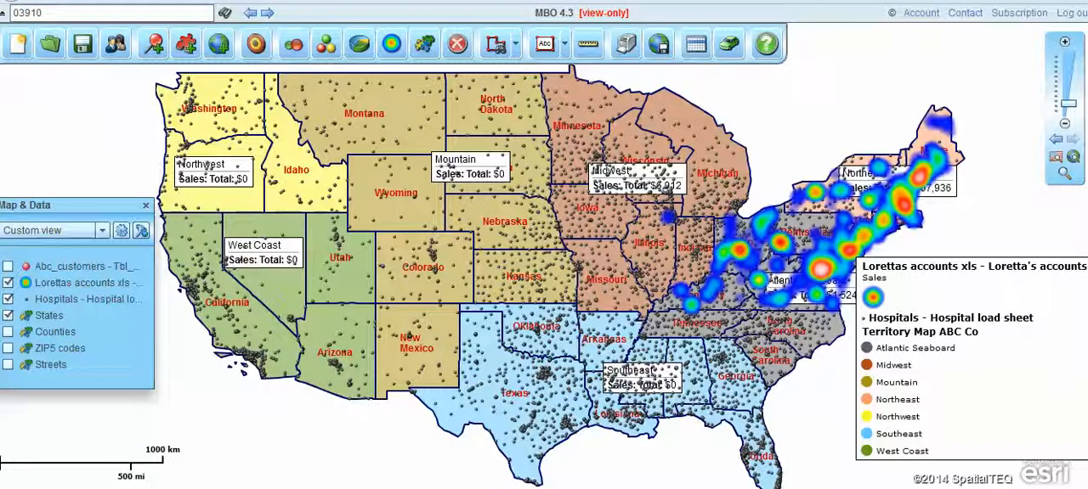
key(ctrl+t)
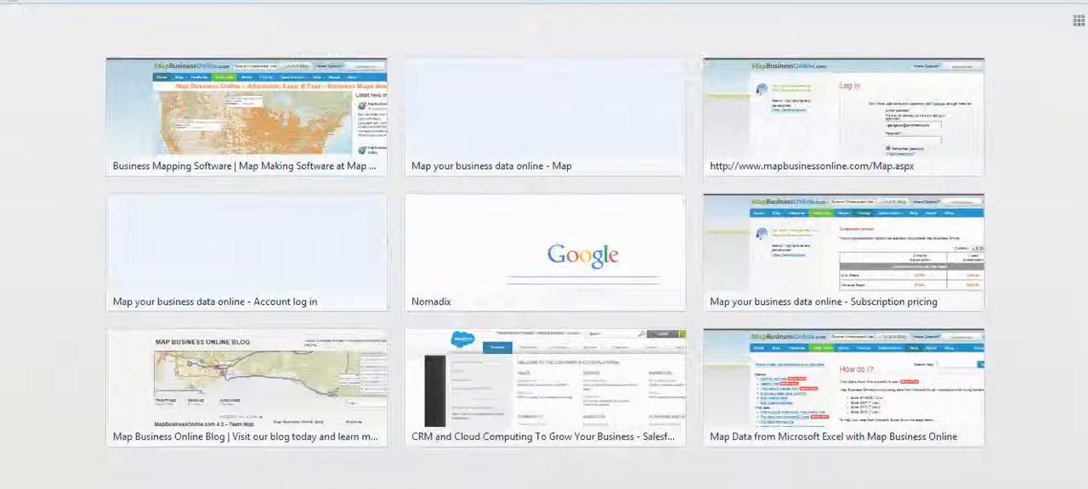
key(Return)
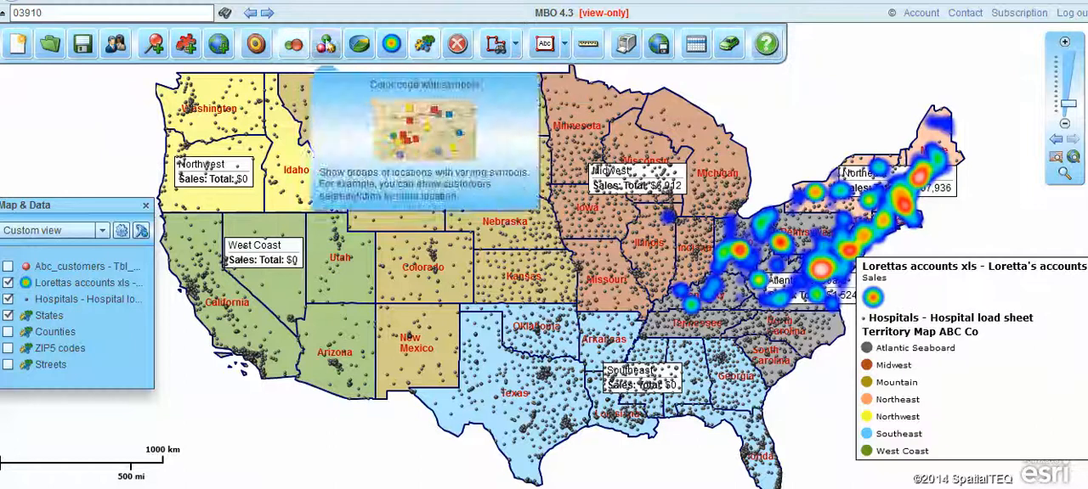
Hide the Map & Data window and the toolbar on the view-only map.
click(146, 204)
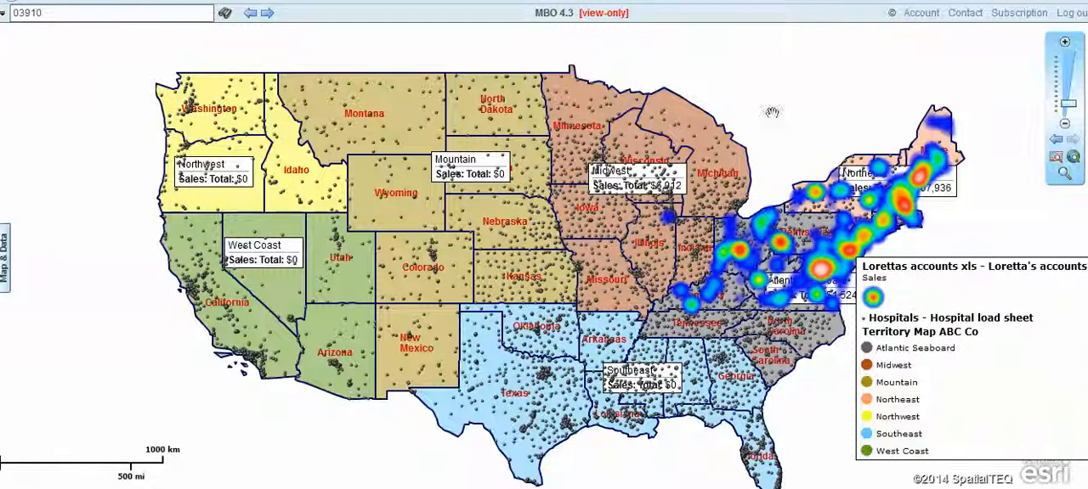
drag(795, 116, 761, 85)
drag(945, 298, 915, 284)
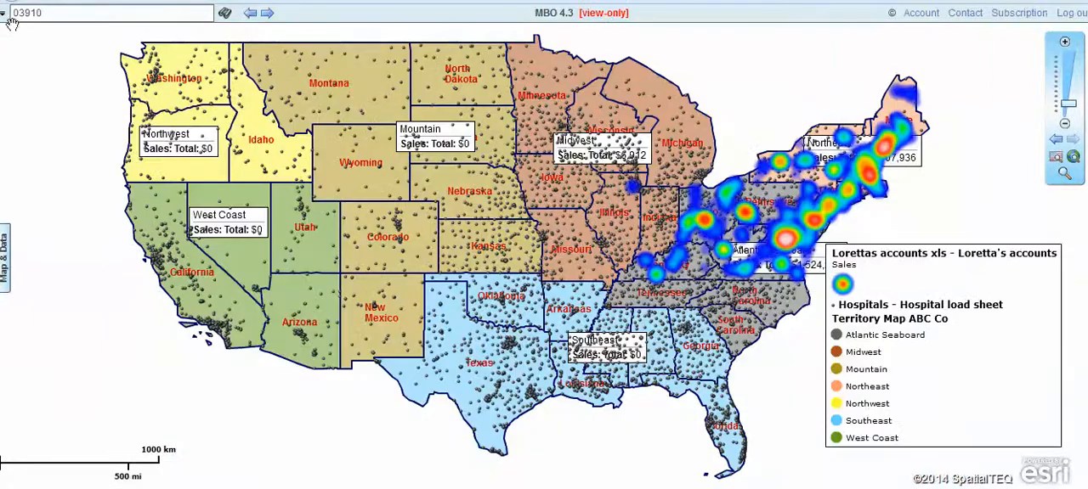
click(3, 15)
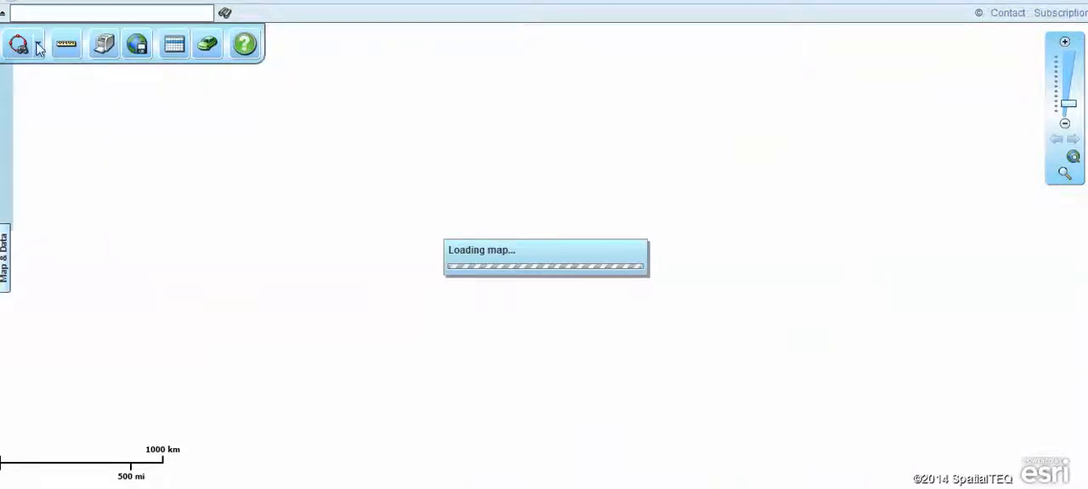
key(ctrl)
key(ctrl)
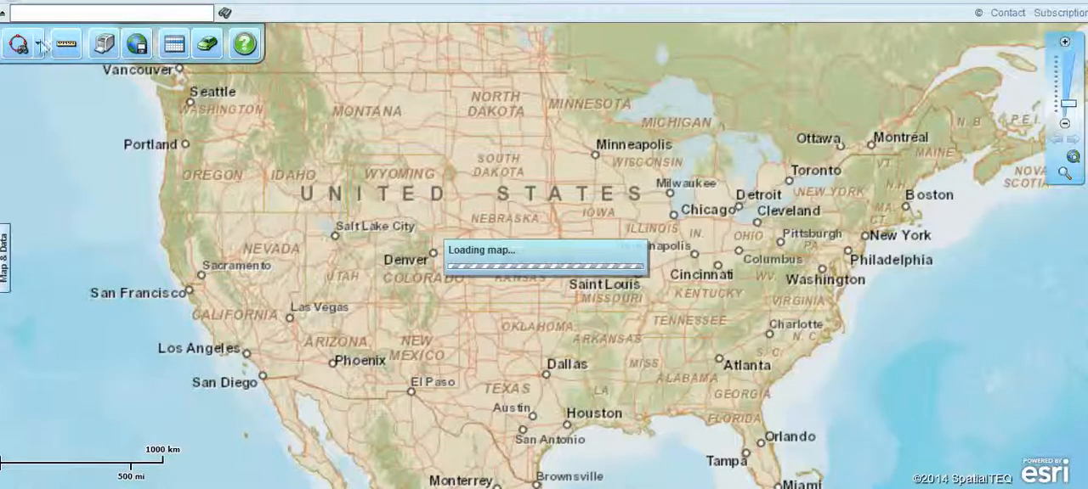
key(ctrl)
key(ctrl)
Examine the Lorettas accounts xls records in the shared map's data table and close the table.
click(68, 45)
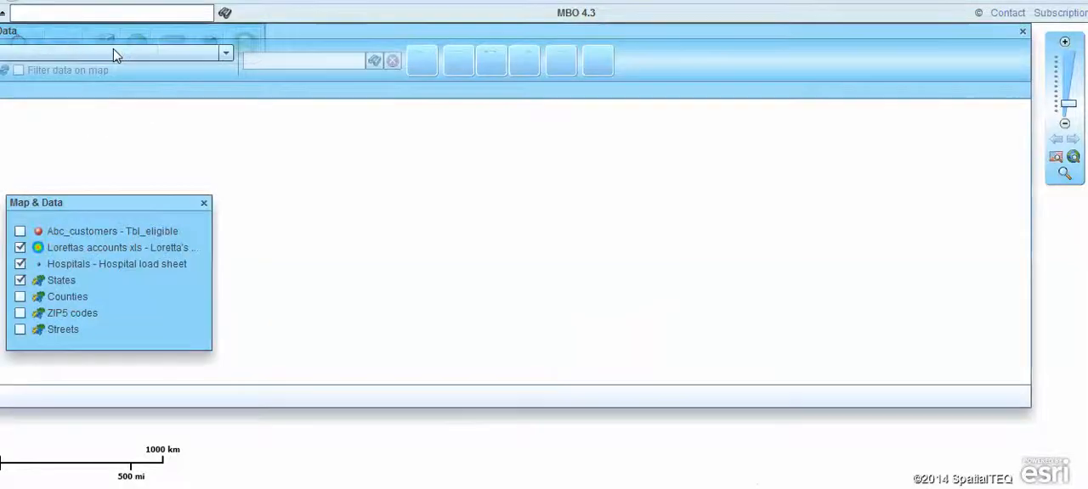
drag(820, 31, 828, 94)
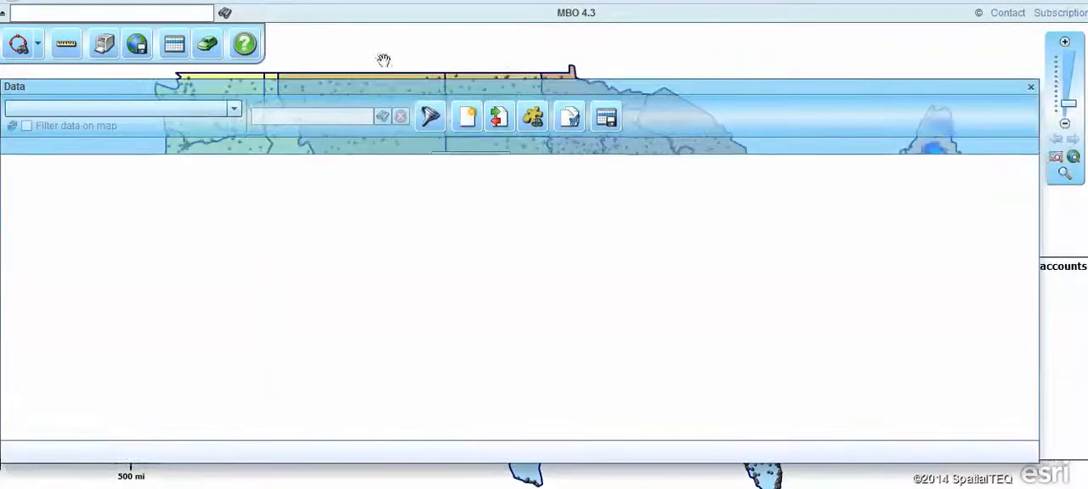
click(235, 111)
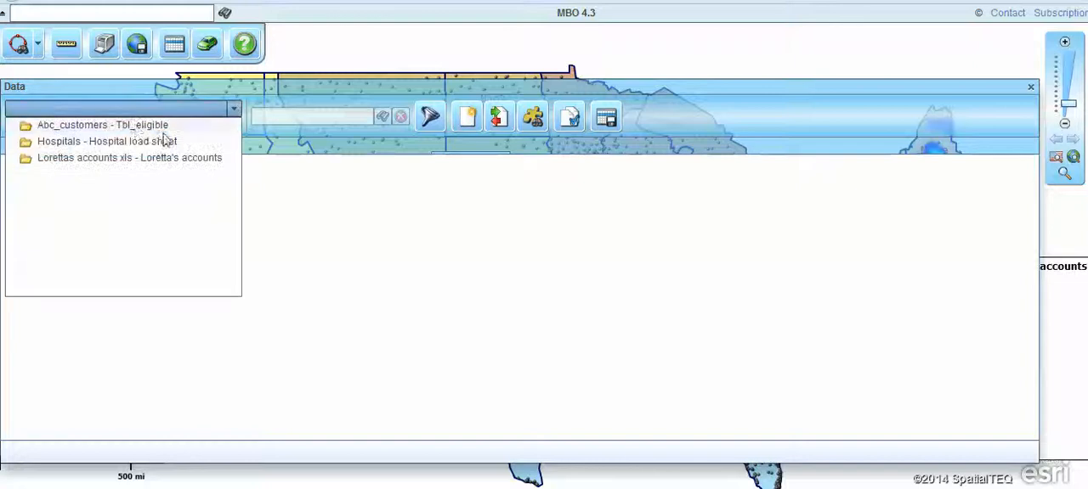
click(117, 158)
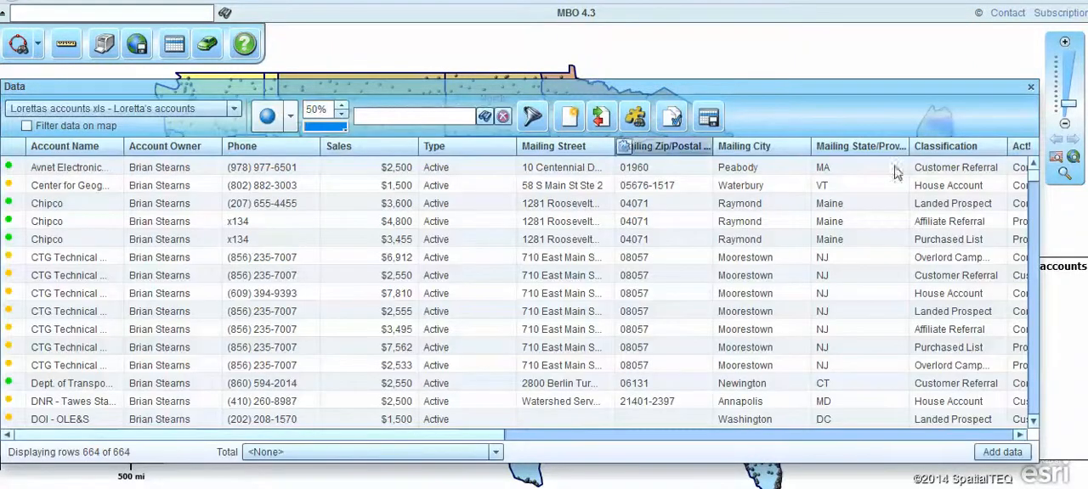
click(1030, 88)
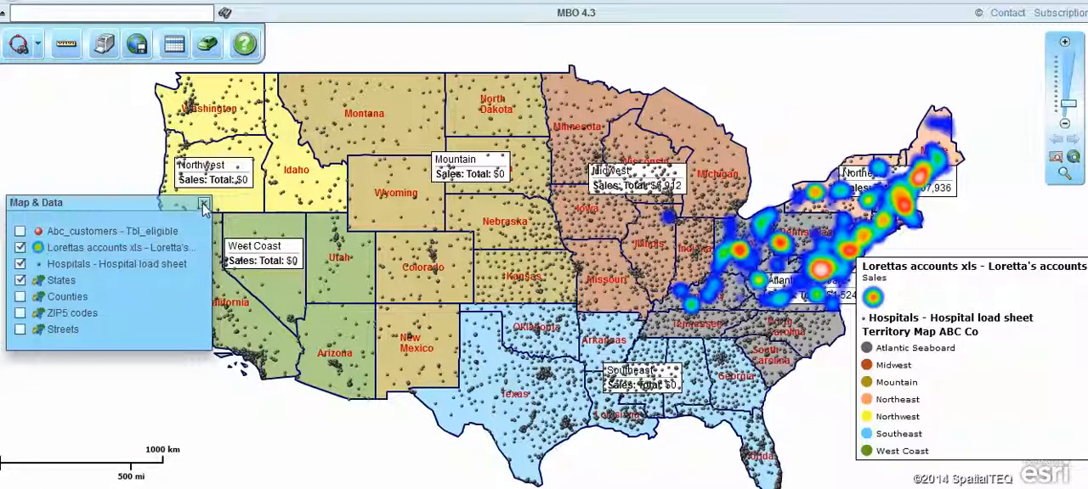
Move the shared map's legend slightly lower.
mouse_move(962, 294)
mouse_down()
mouse_move(965, 307)
mouse_move(978, 304)
mouse_up()
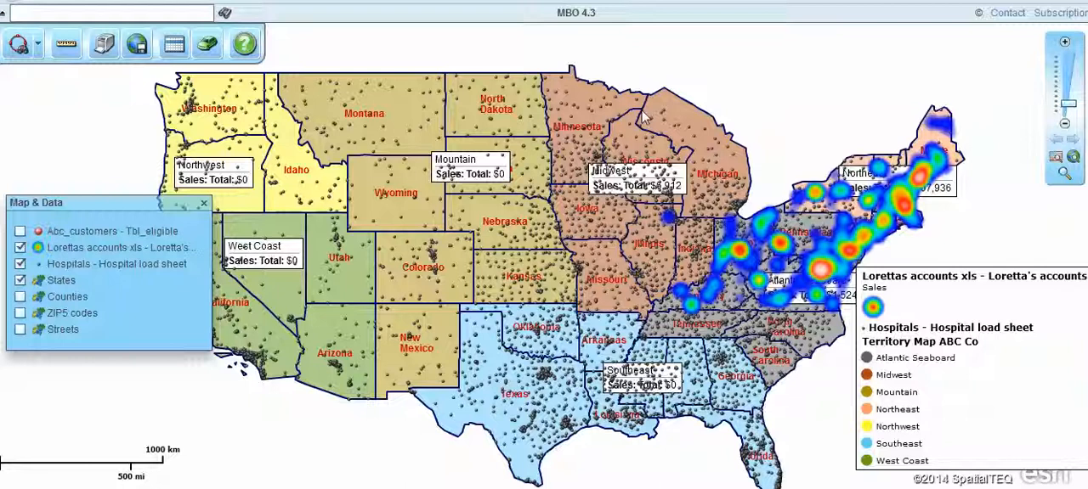
Try a circle search with a radius of about 435 mi over Montana, cancel the data search and delete the circle.
click(37, 45)
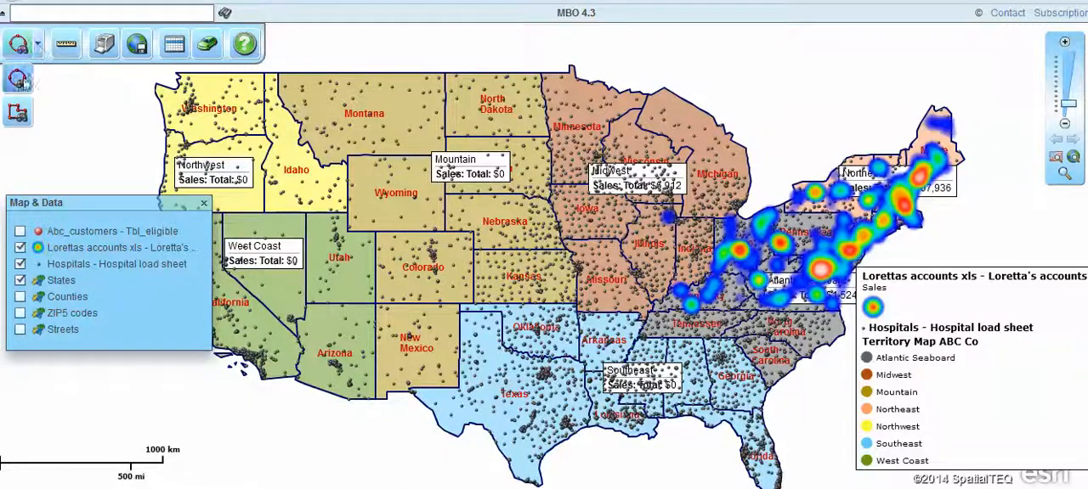
click(28, 78)
drag(422, 109, 521, 211)
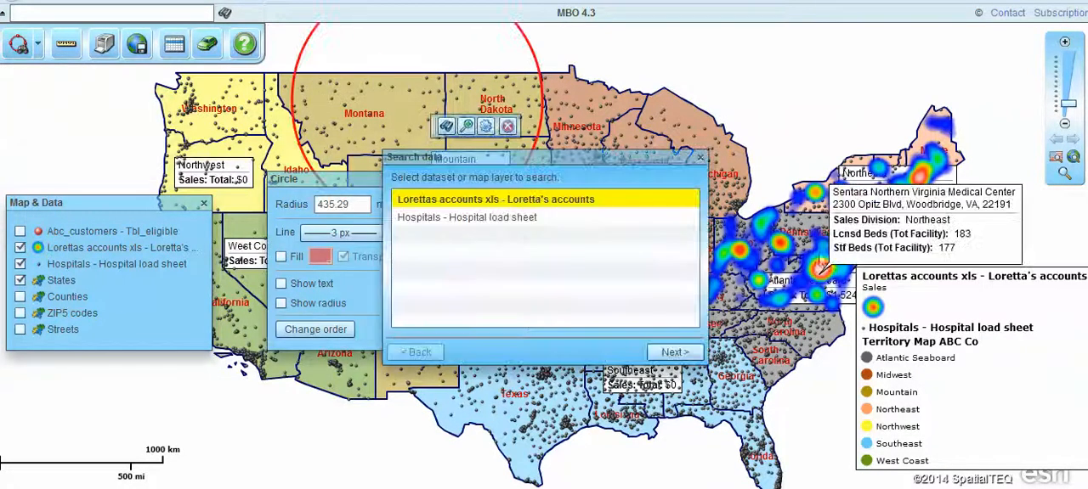
click(708, 151)
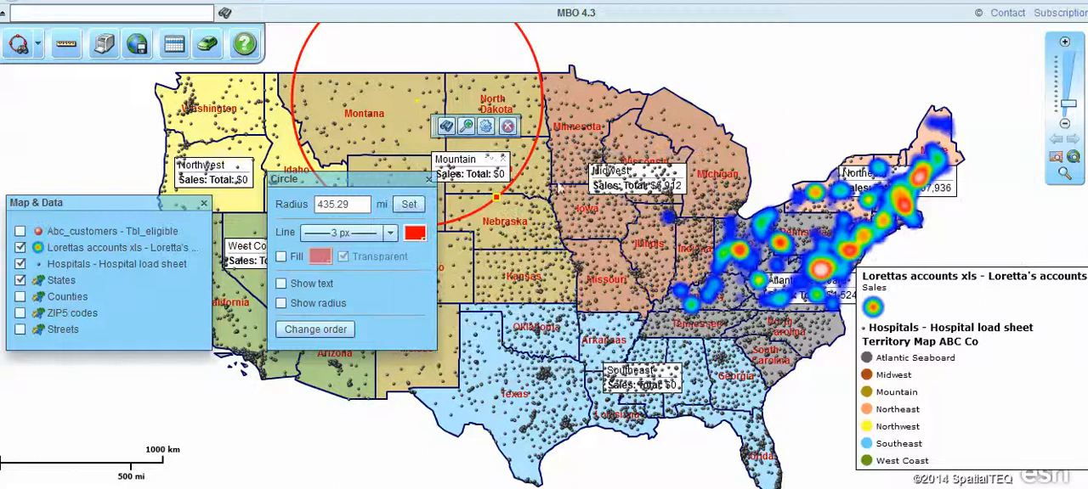
click(507, 126)
click(441, 178)
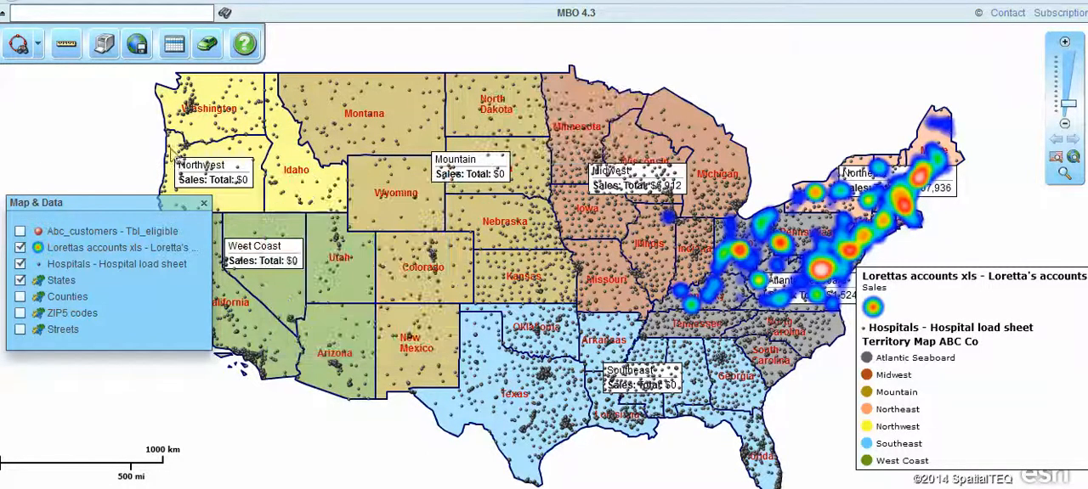
Turn on the Streets layer in the shared map and open the data table.
click(22, 329)
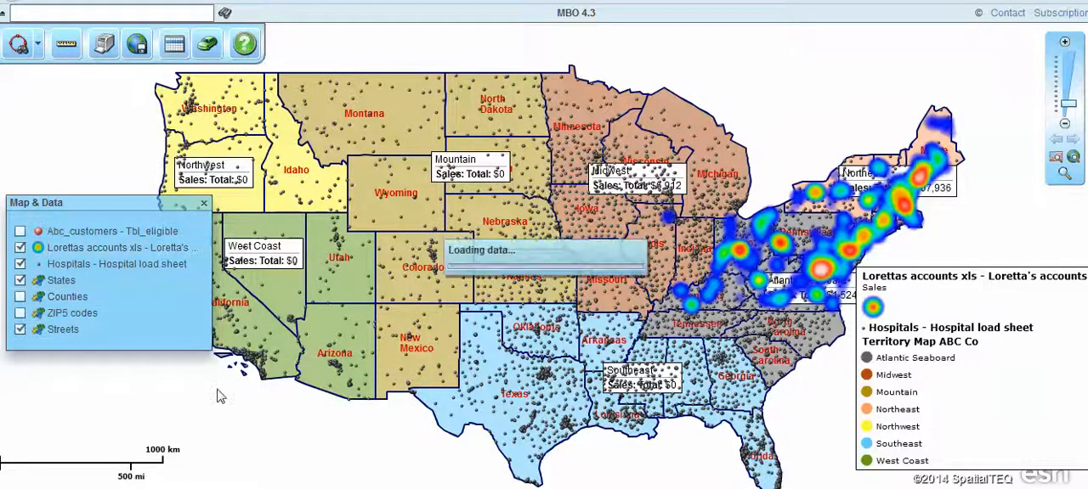
click(174, 47)
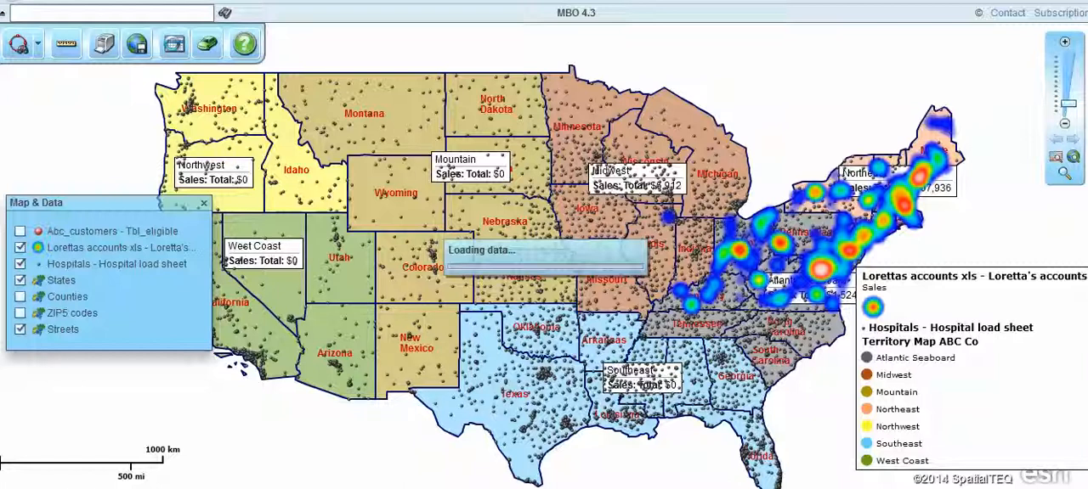